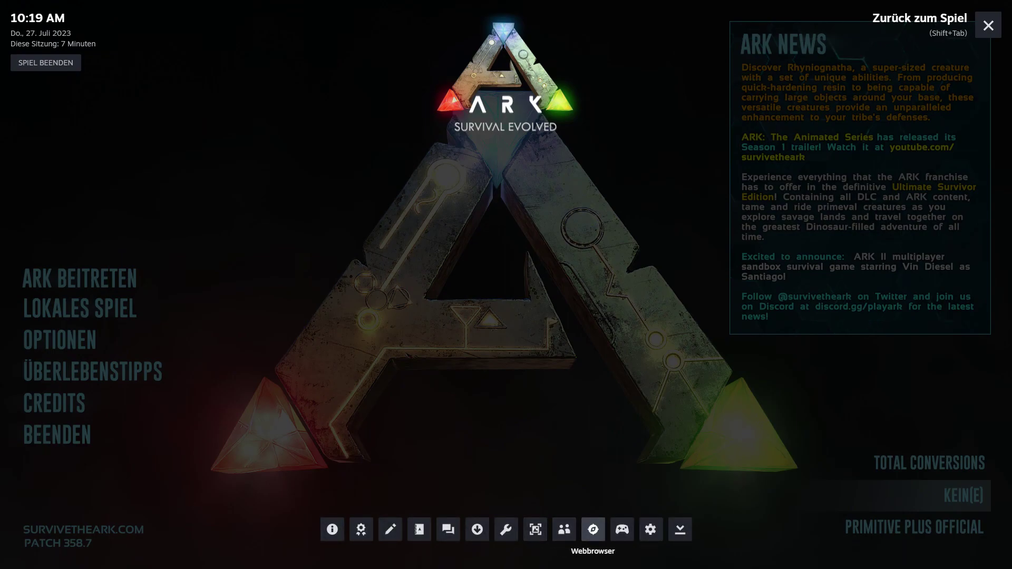
# Open the overlay's web browser and load texteditor.co in a new tab.
pyautogui.click(593, 529)
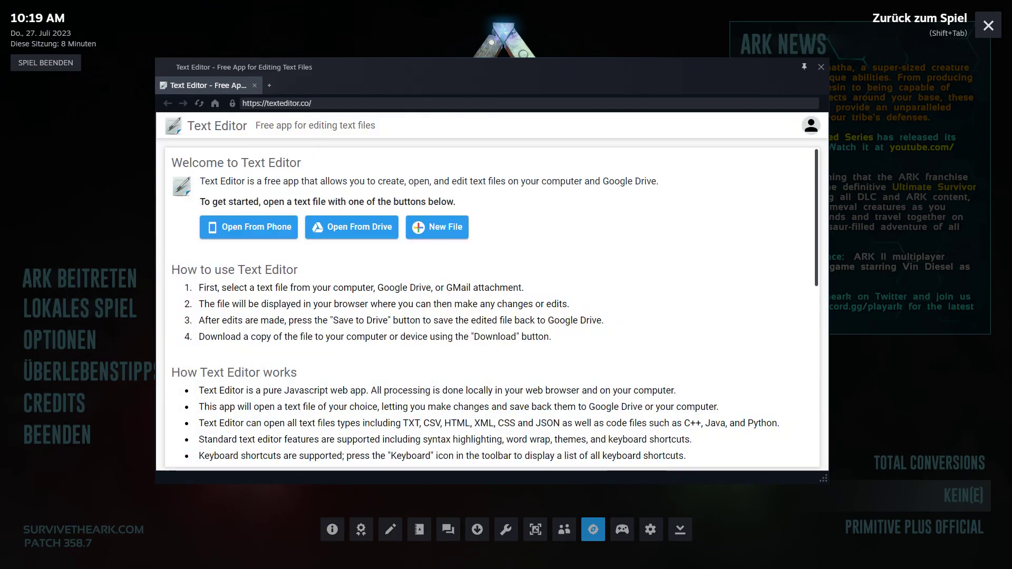
pyautogui.click(268, 85)
pyautogui.click(283, 102)
pyautogui.click(285, 103)
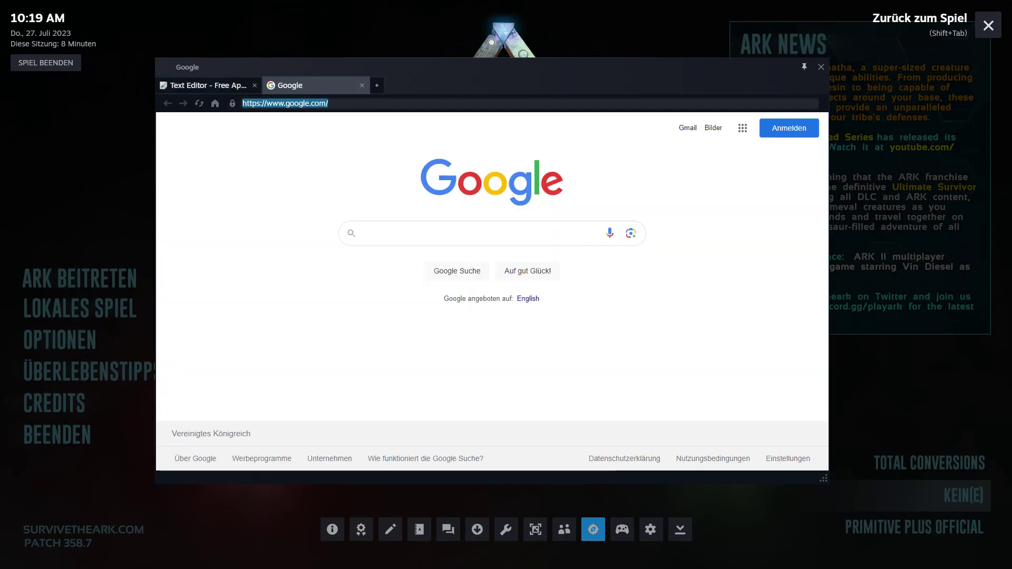
pyautogui.write('t4e')
pyautogui.press('BackSpace')
pyautogui.write('extedit')
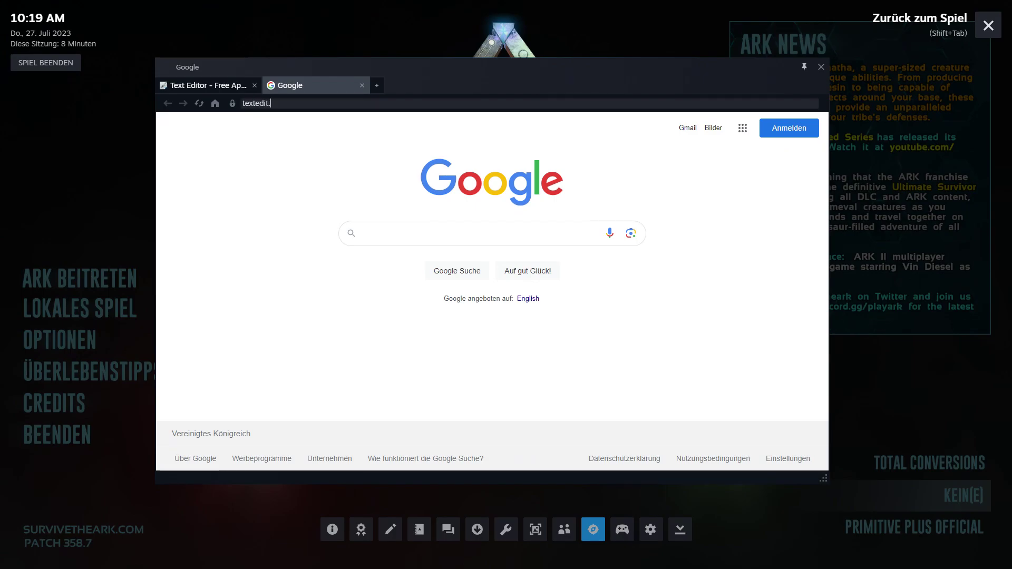
pyautogui.write('or.co')
pyautogui.press('Return')
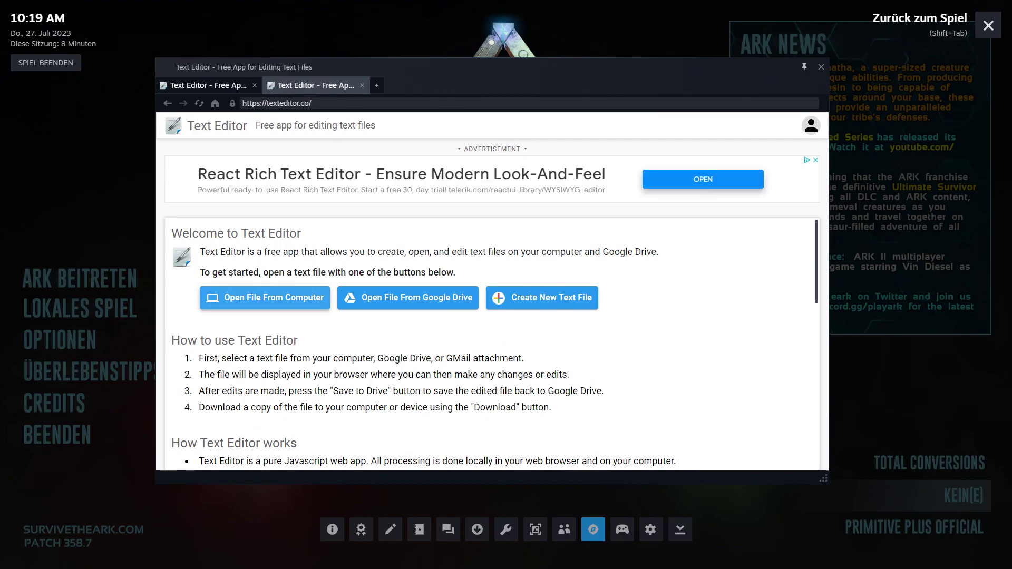
# Open BaseDeviceProfiles.ini from the computer's Steam\steamapps\common\ARK\Engine\Config folder, with the file type set to *.ini.
pyautogui.click(264, 298)
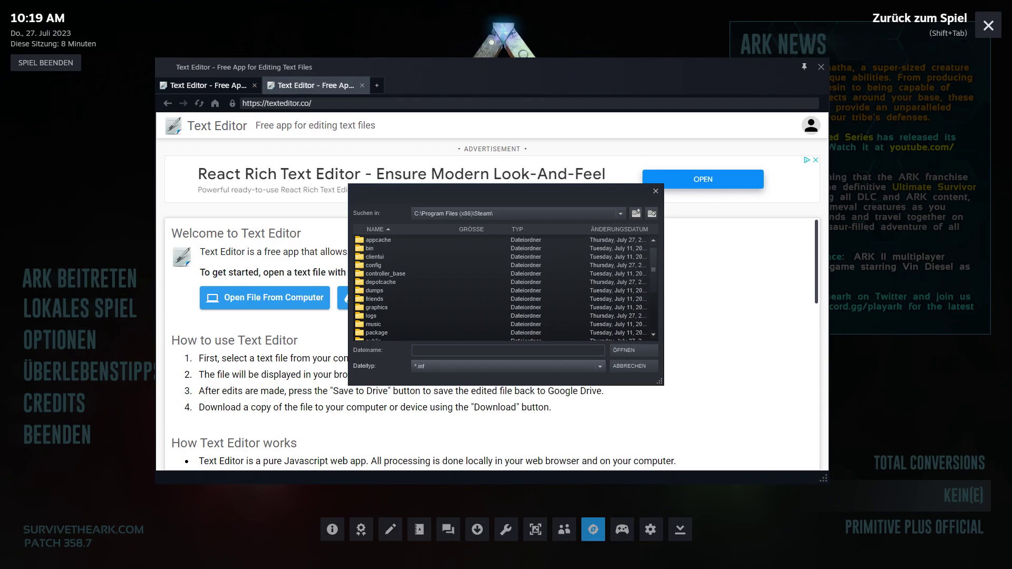
pyautogui.scroll(-1, 503, 287)
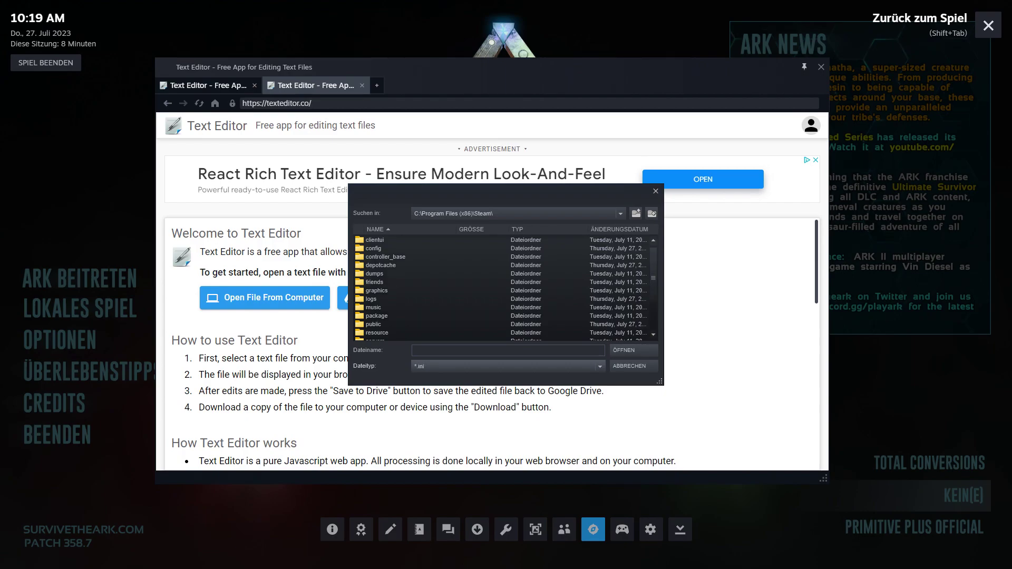
pyautogui.scroll(-3, 504, 287)
pyautogui.doubleClick(376, 307)
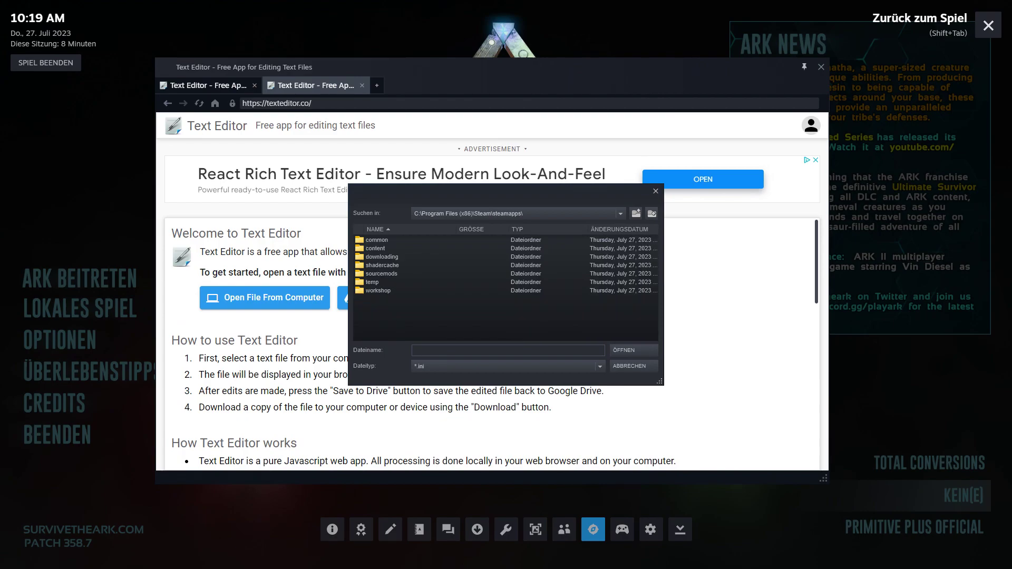
pyautogui.doubleClick(376, 240)
pyautogui.doubleClick(377, 239)
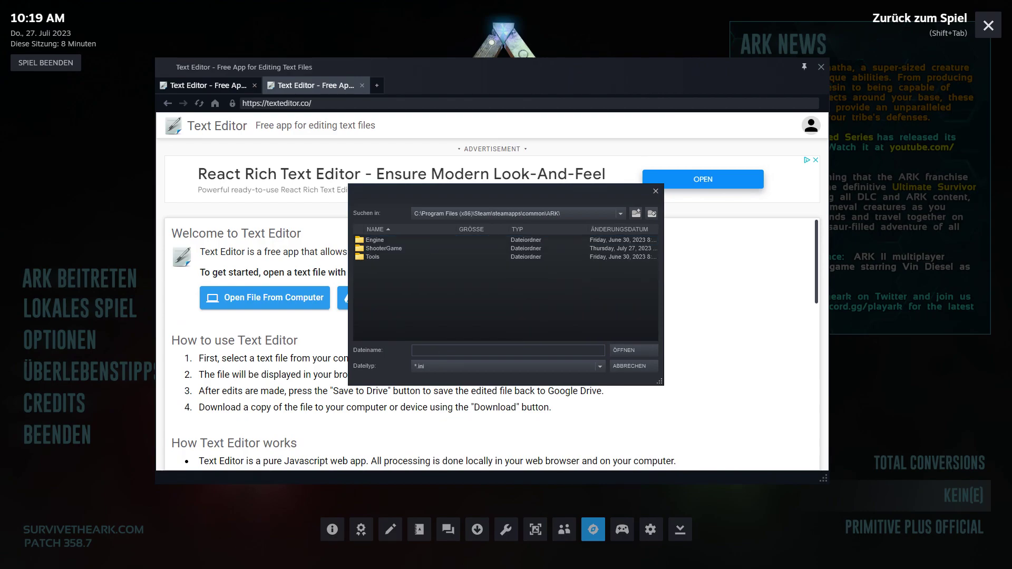
pyautogui.doubleClick(375, 239)
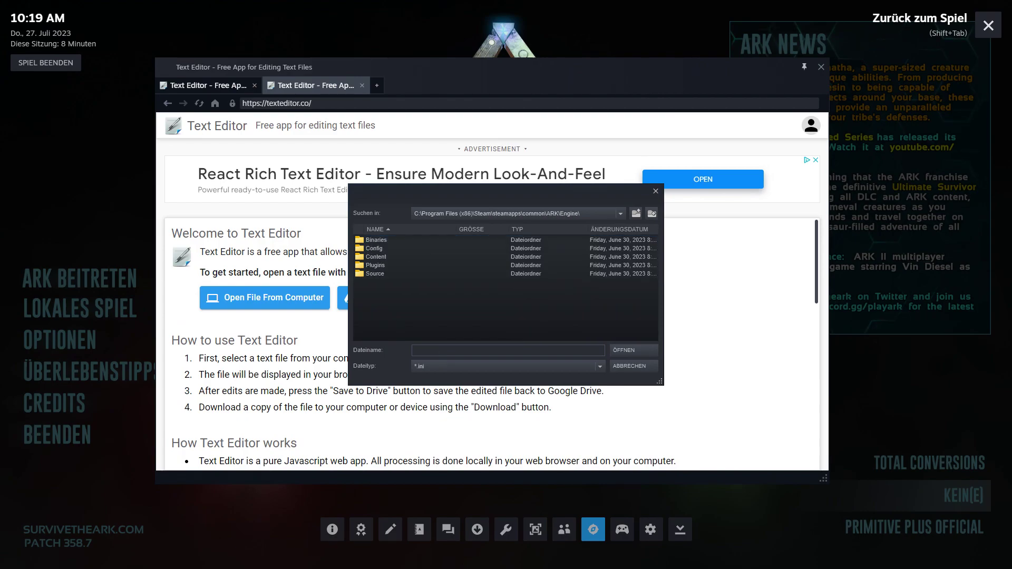
pyautogui.doubleClick(374, 248)
pyautogui.click(395, 273)
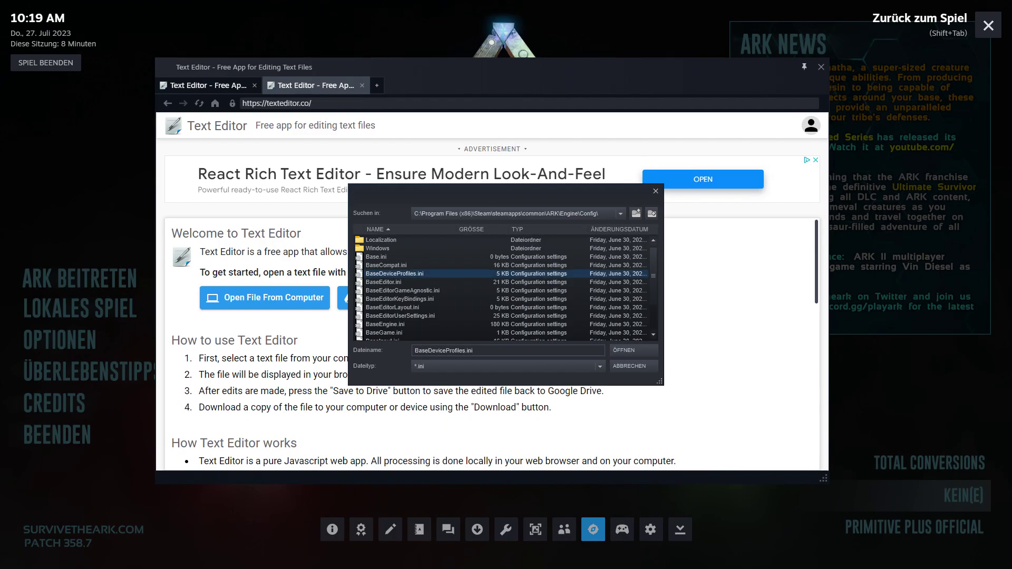
pyautogui.click(633, 350)
# Insert four blank lines below BaseProfileName=Windows in the [WindowsNoEditor DeviceProfile] section, leaving the cursor among them.
pyautogui.scroll(-1, 492, 355)
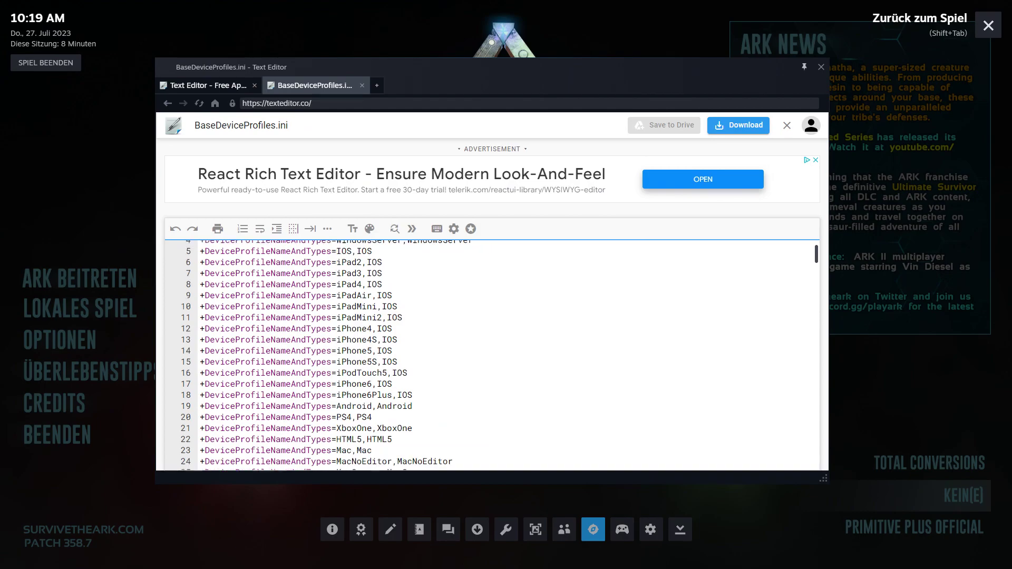
pyautogui.scroll(-5, 490, 353)
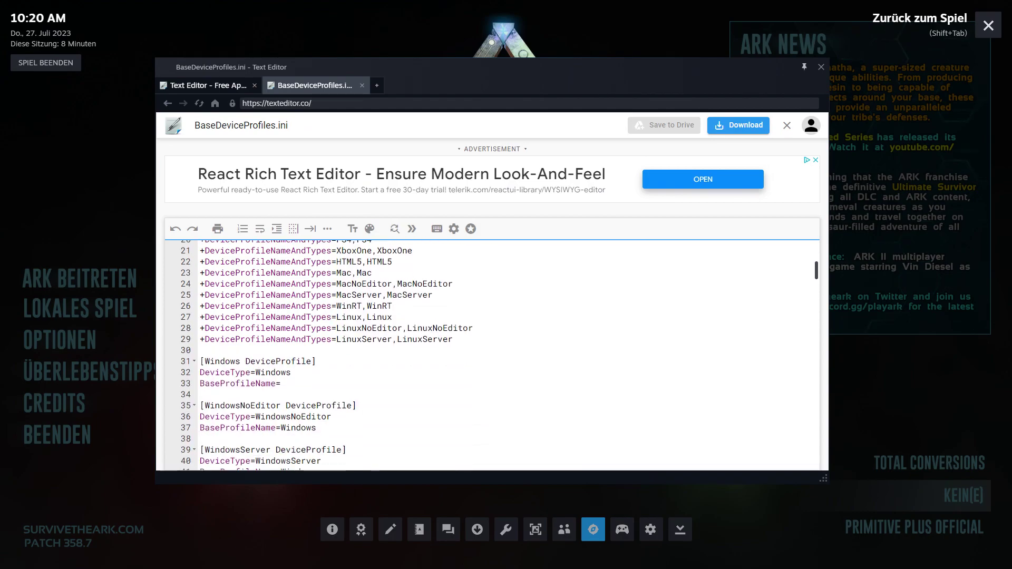
pyautogui.click(316, 427)
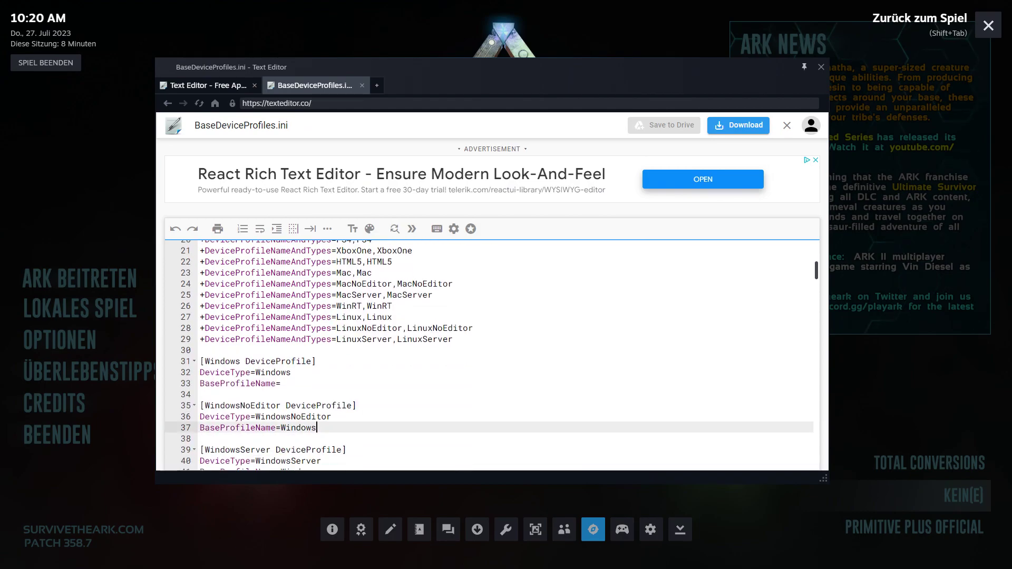
pyautogui.press('Return')
pyautogui.press('Return')
pyautogui.press('Return')
pyautogui.press('Return')
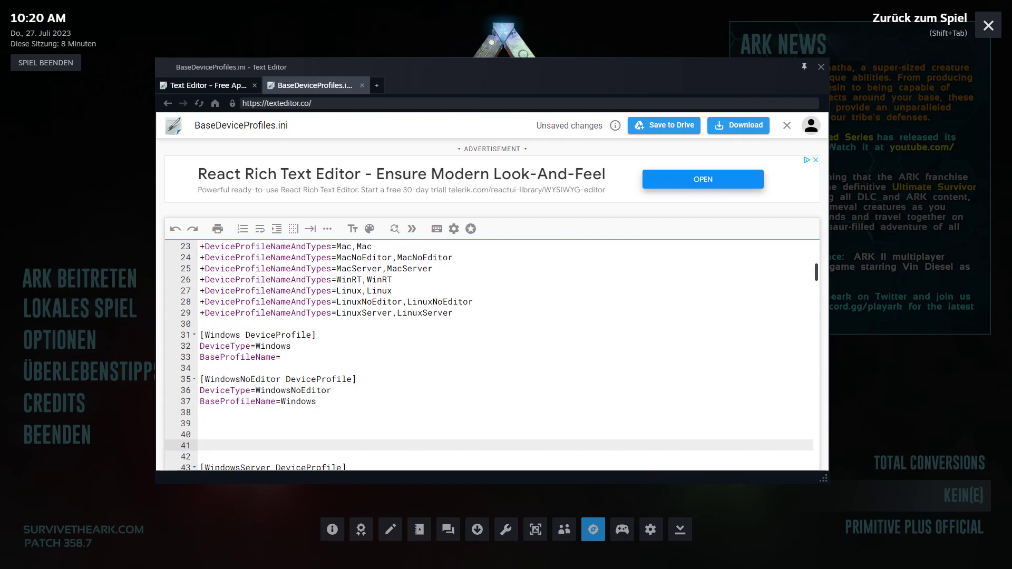
pyautogui.press('BackSpace')
# Open YouTube in a new browser tab and accept all cookies.
pyautogui.hotkey('ctrl', 't')
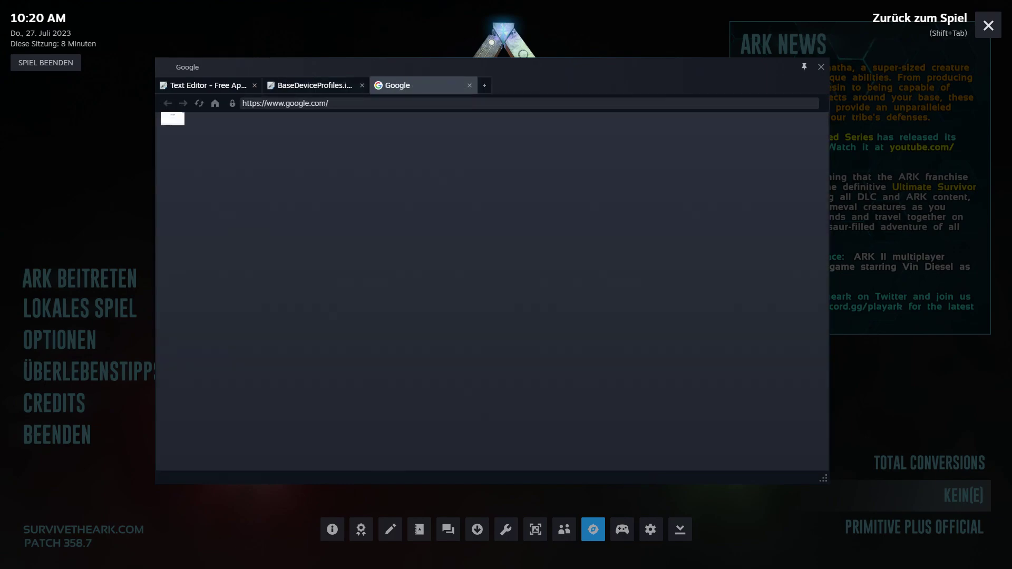
pyautogui.write('y')
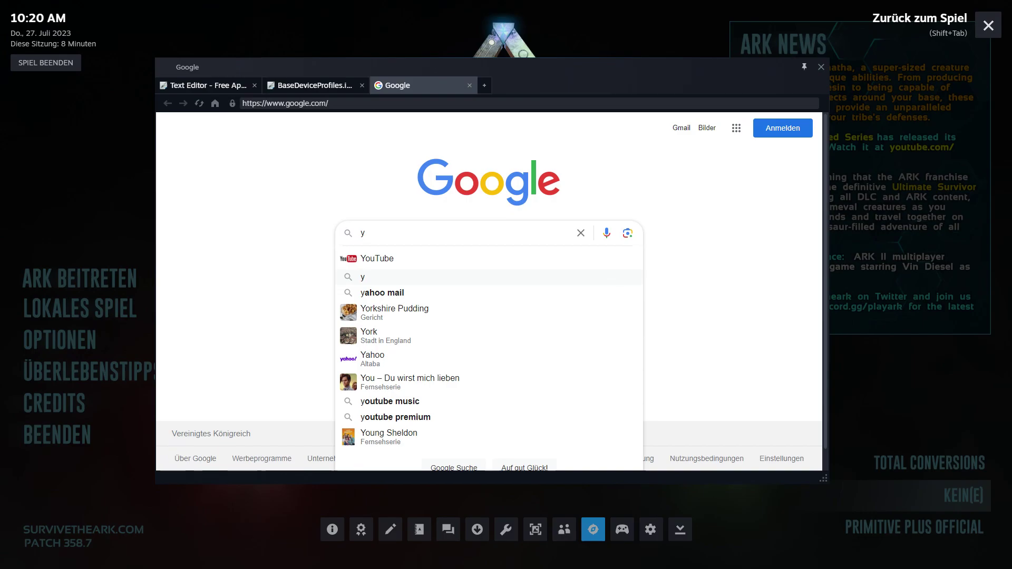
pyautogui.write('outube')
pyautogui.press('Return')
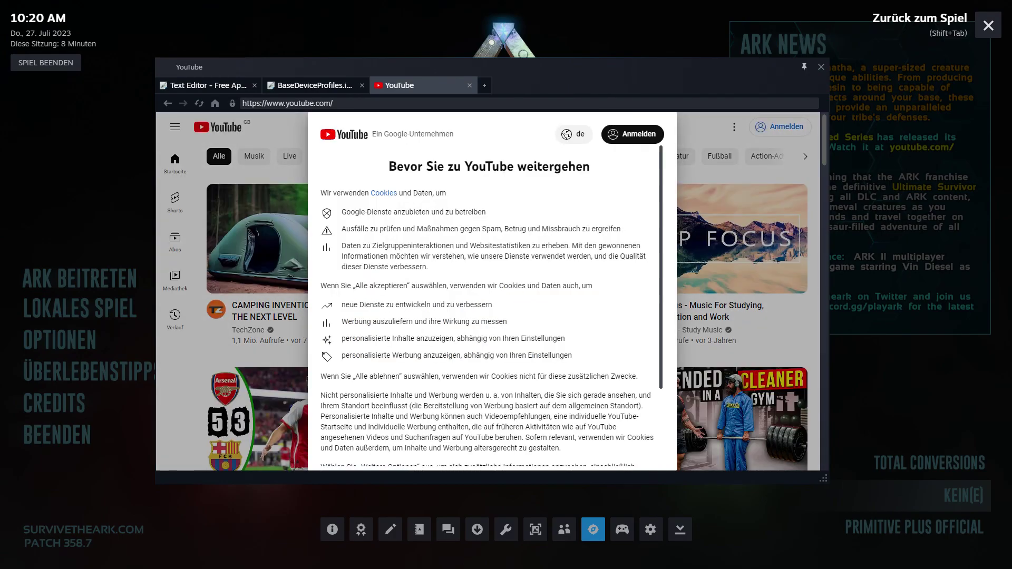
pyautogui.scroll(-3, 489, 296)
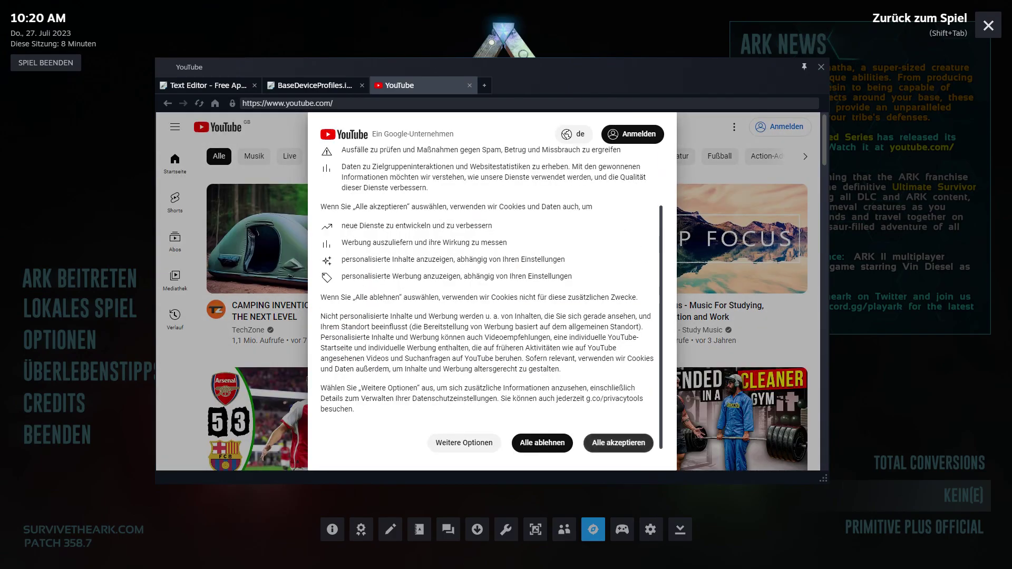
pyautogui.click(618, 443)
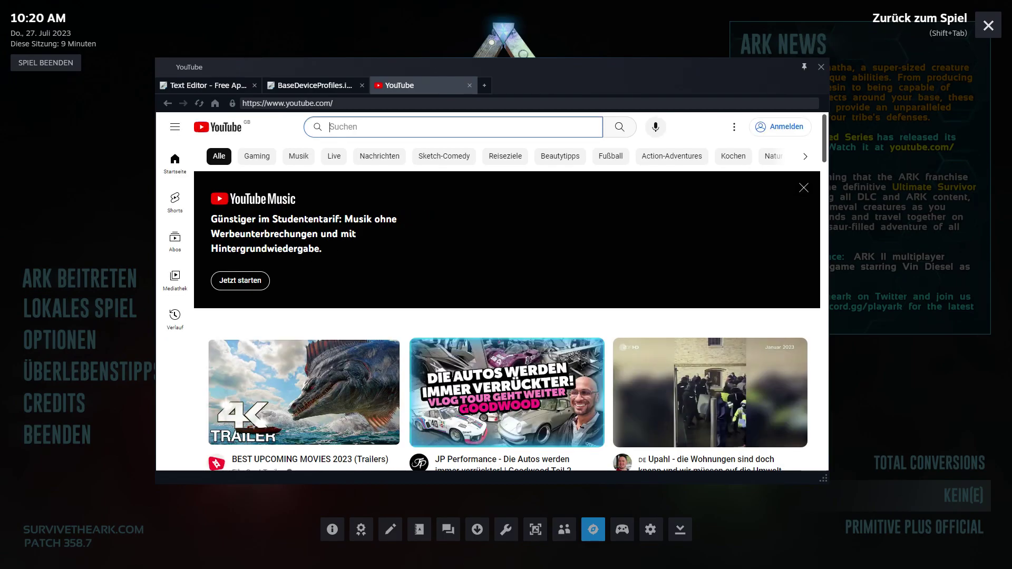
# Search YouTube for "mute ini geforce" and open the video "[NEW] Geforce Now! HOW TO INI after BIG PATCH! Ark: Survival Evolved".
pyautogui.write('mute i')
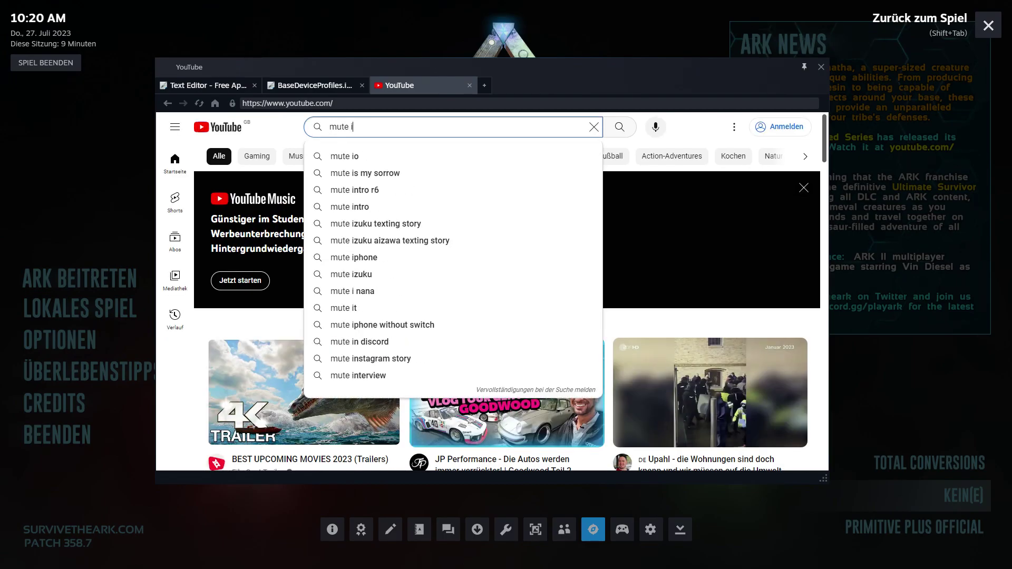
pyautogui.write('ni geforce')
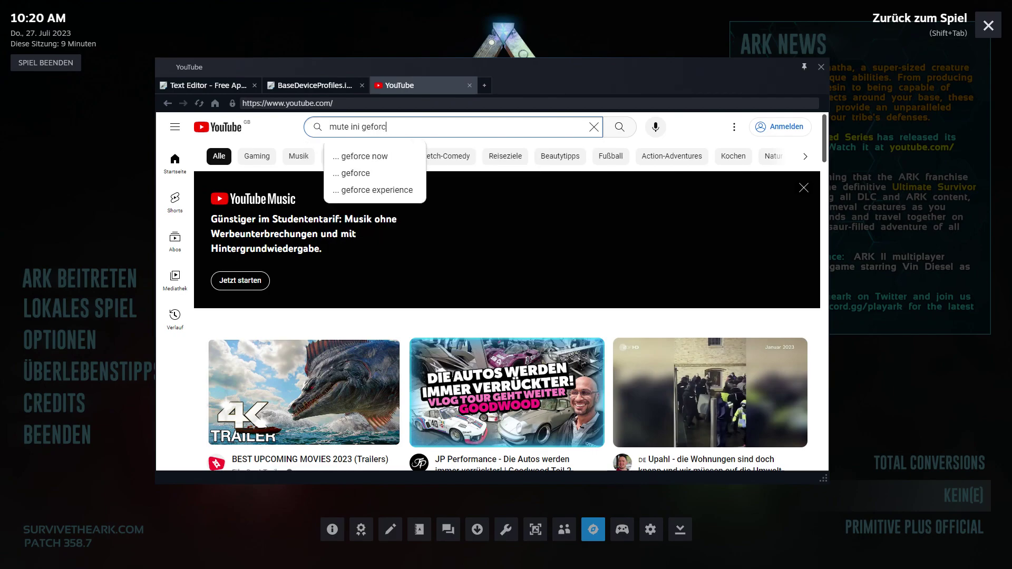
pyautogui.press('Return')
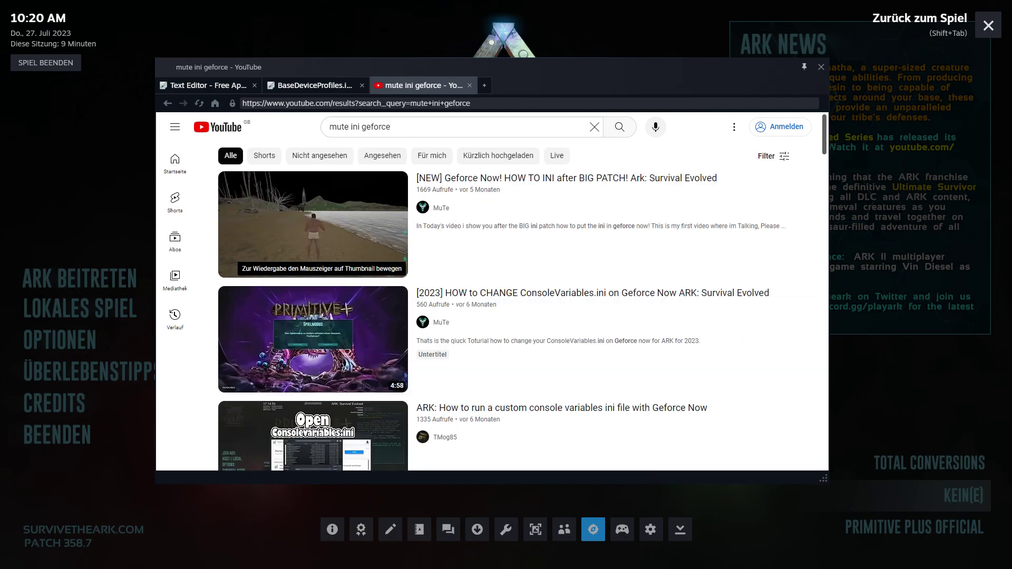
pyautogui.click(313, 224)
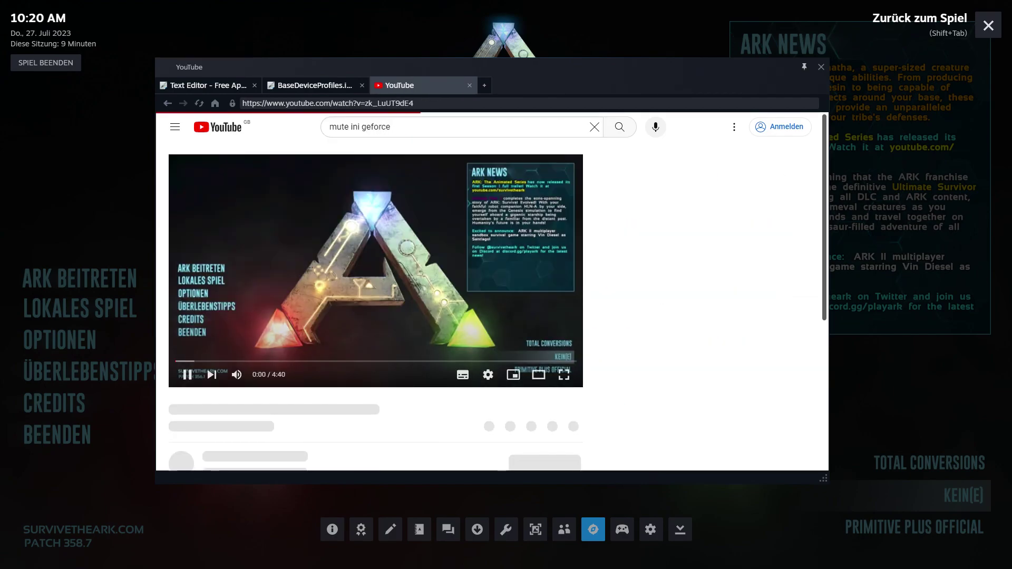
# Look through the video's comments for a list of +CVars settings to use in the INI file.
pyautogui.scroll(-8, 264, 263)
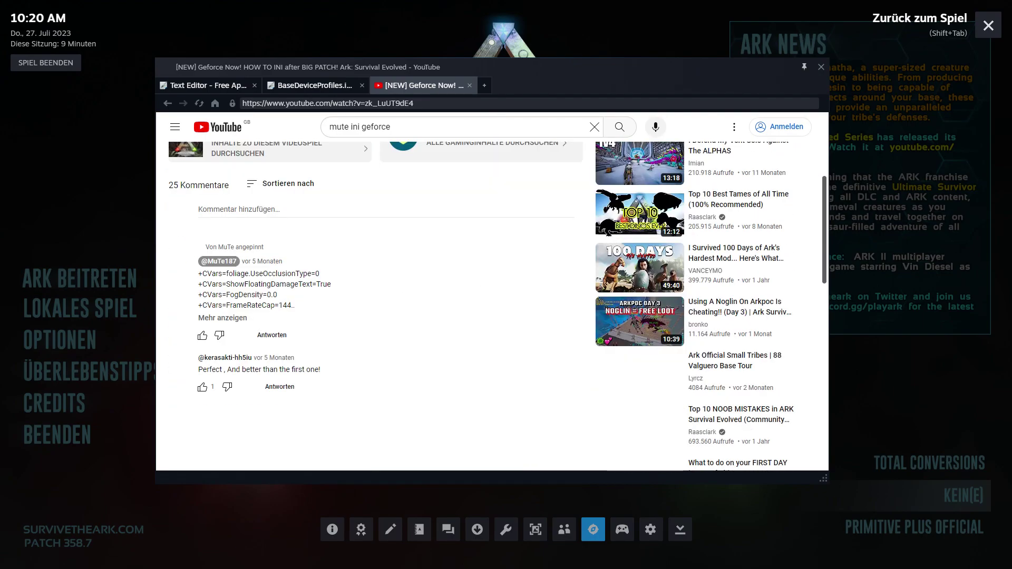
pyautogui.scroll(2, 263, 263)
pyautogui.scroll(2, 264, 288)
pyautogui.scroll(-4, 263, 288)
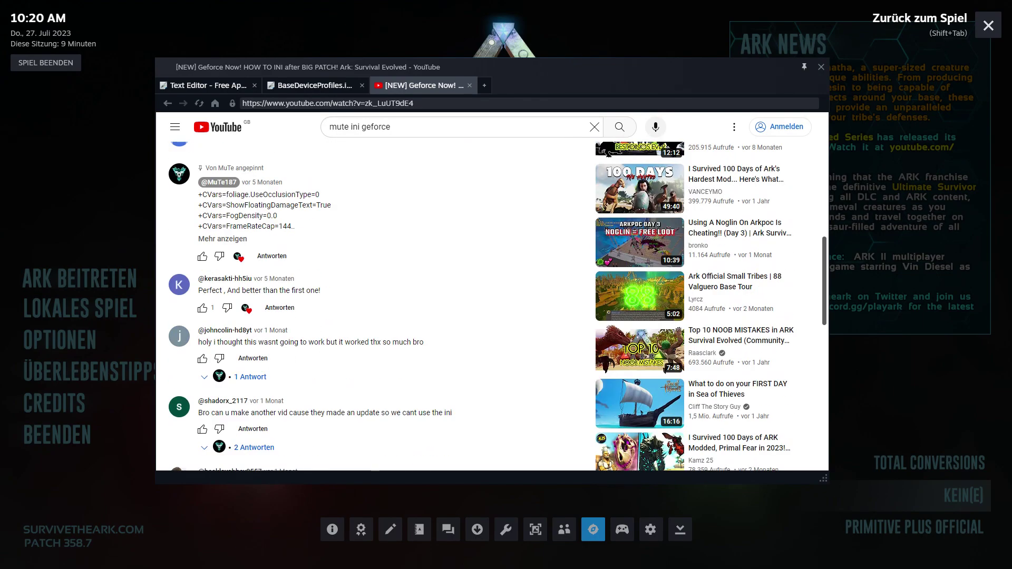
pyautogui.scroll(-3, 369, 305)
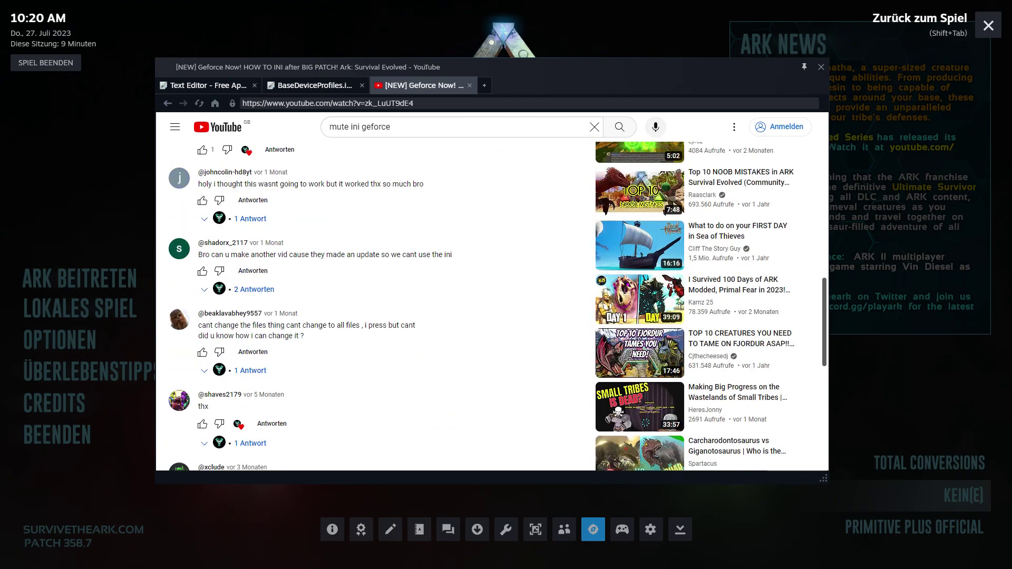
pyautogui.scroll(-5, 369, 306)
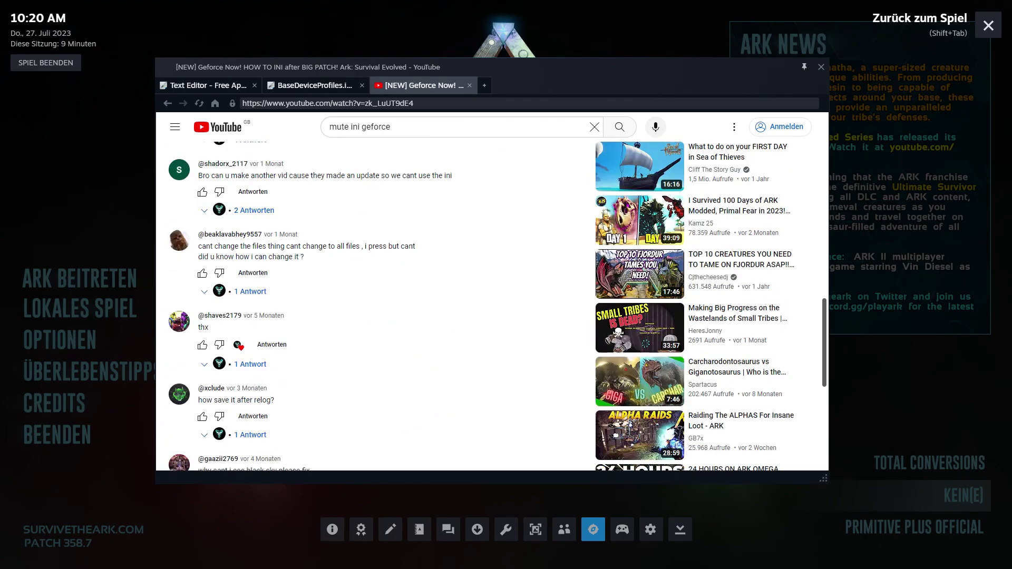
pyautogui.scroll(-4, 368, 306)
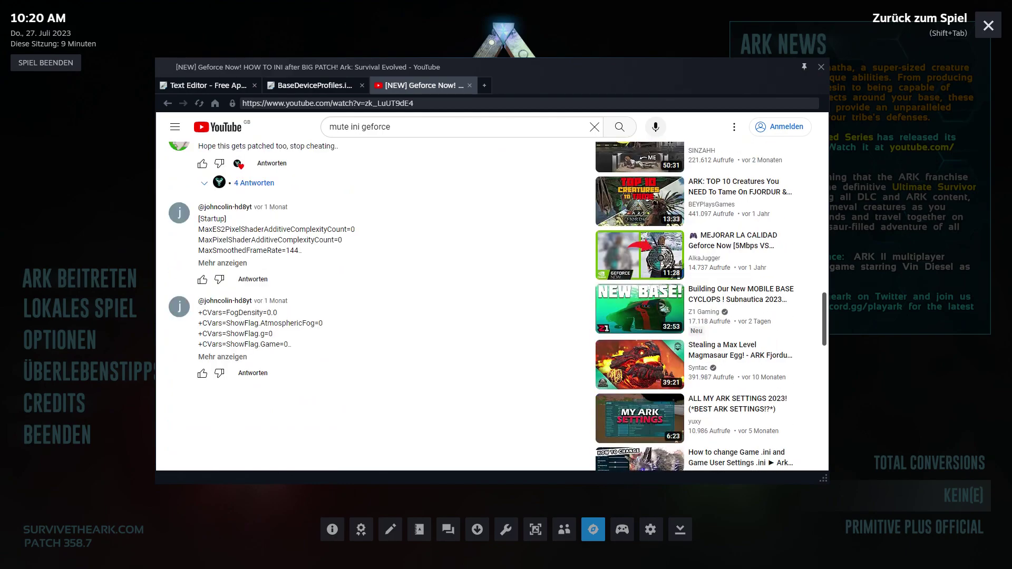
pyautogui.moveTo(208, 312); pyautogui.dragTo(288, 344)
pyautogui.click(288, 344)
pyautogui.scroll(7, 271, 366)
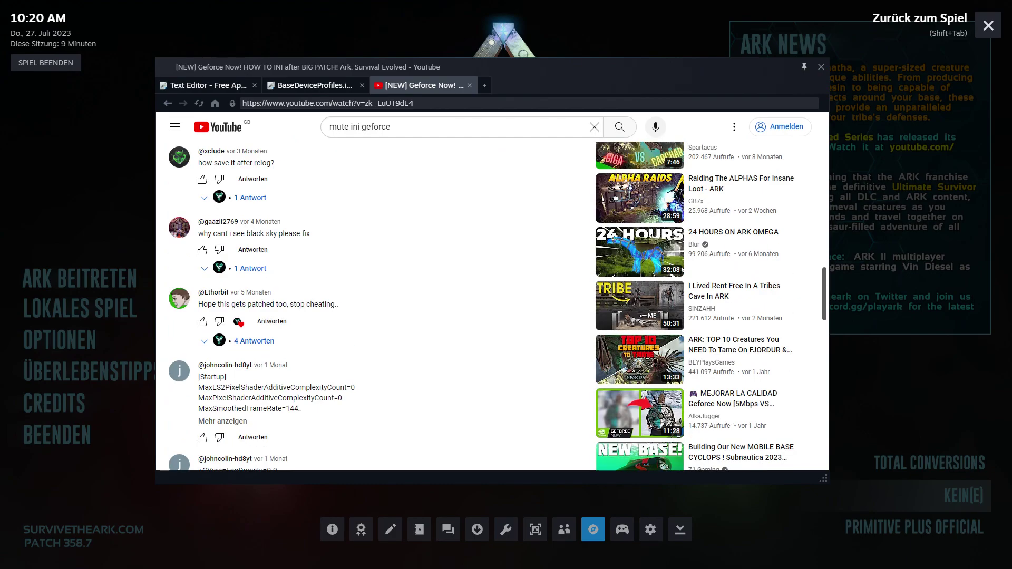
pyautogui.scroll(5, 272, 369)
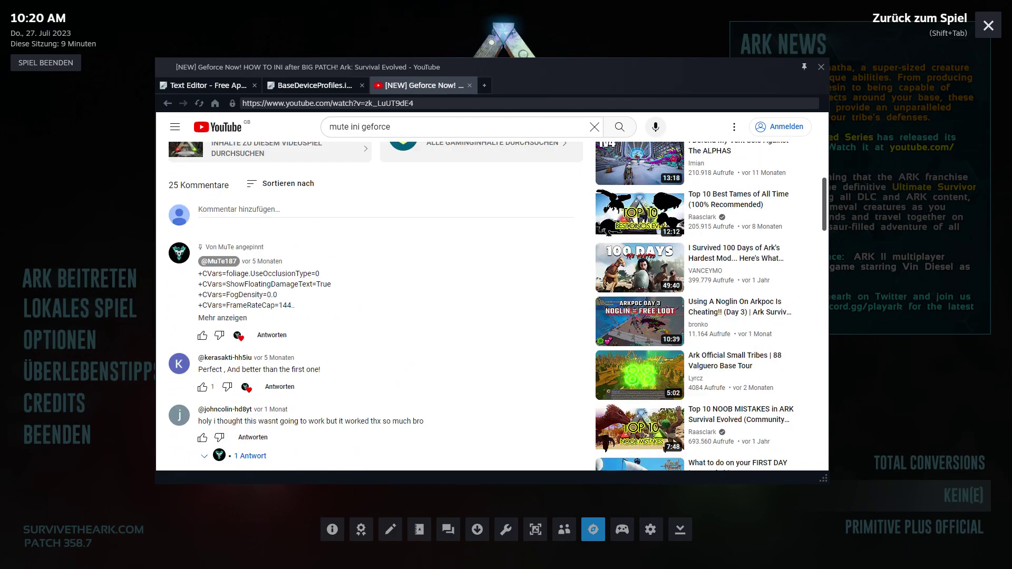
# Copy the +CVars list from the pinned comment and paste it into the blank lines of the [WindowsNoEditor DeviceProfile] section.
pyautogui.moveTo(198, 274); pyautogui.dragTo(272, 363)
pyautogui.click(311, 85)
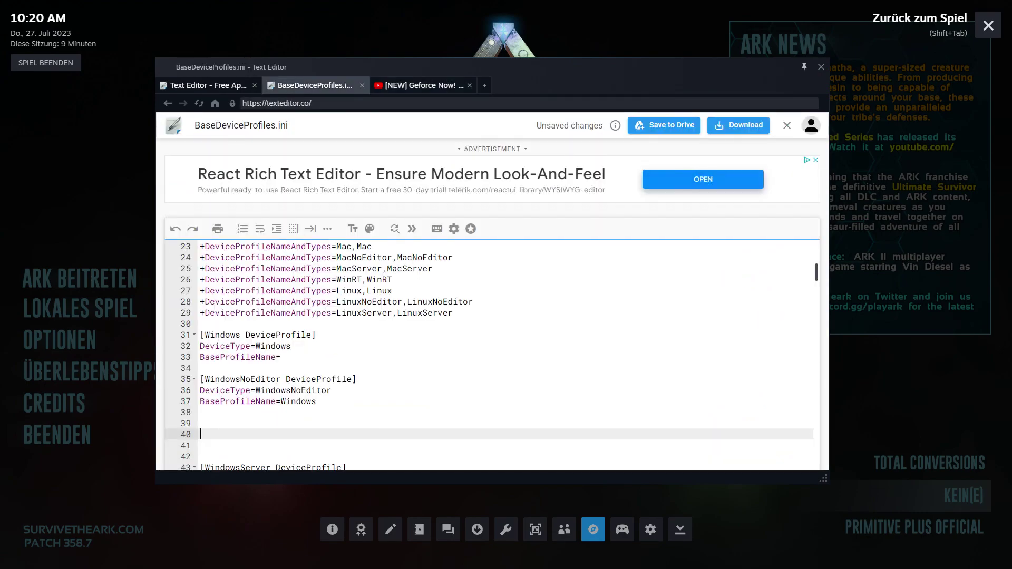
pyautogui.hotkey('ctrl', 'v')
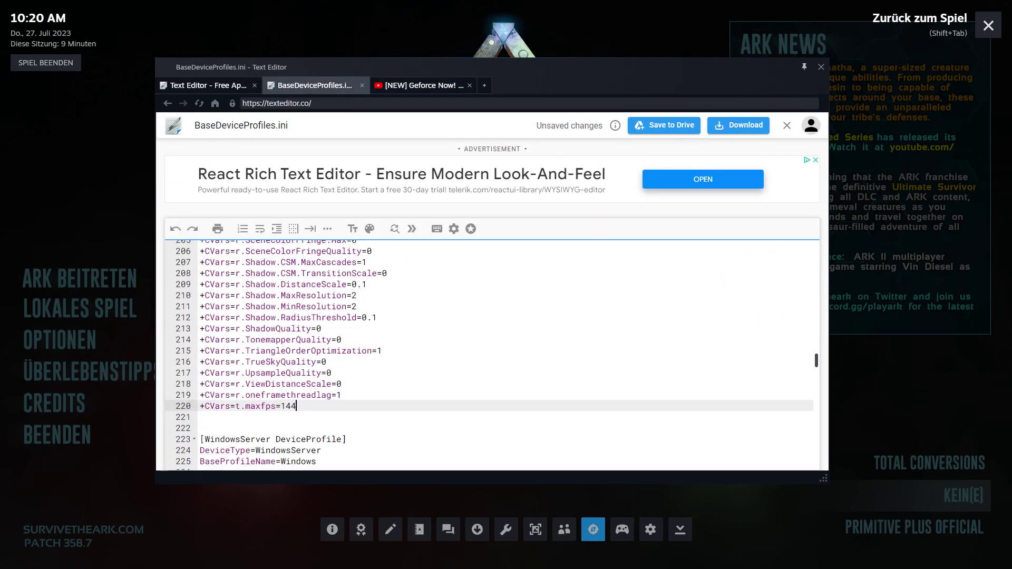
# Download the edited file over BaseDeviceProfiles.ini in C:\Program Files (x86)\Steam\steamapps\common\ARK\Engine\Config.
pyautogui.click(738, 125)
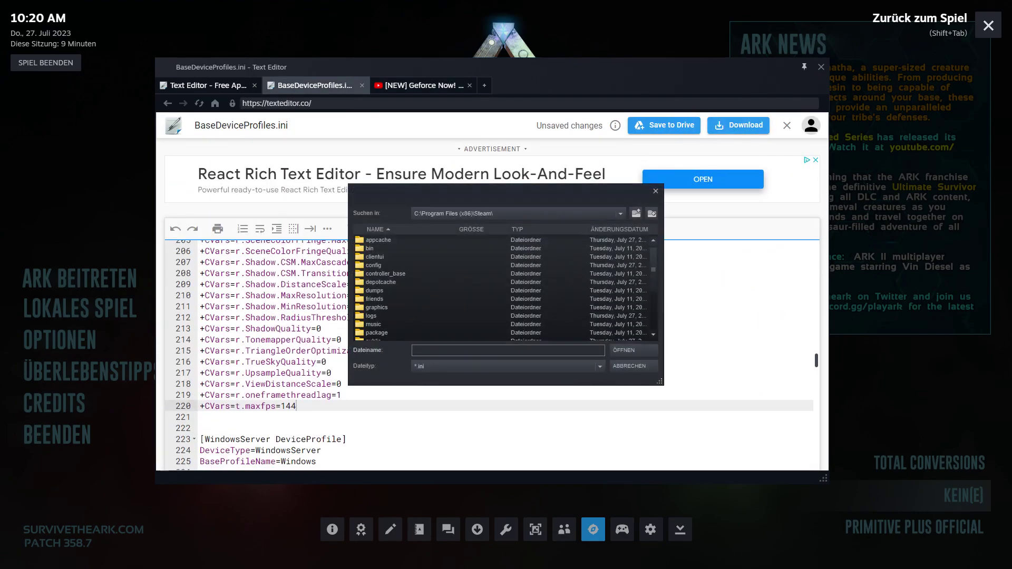
pyautogui.scroll(-1, 504, 287)
pyautogui.scroll(-1, 504, 287)
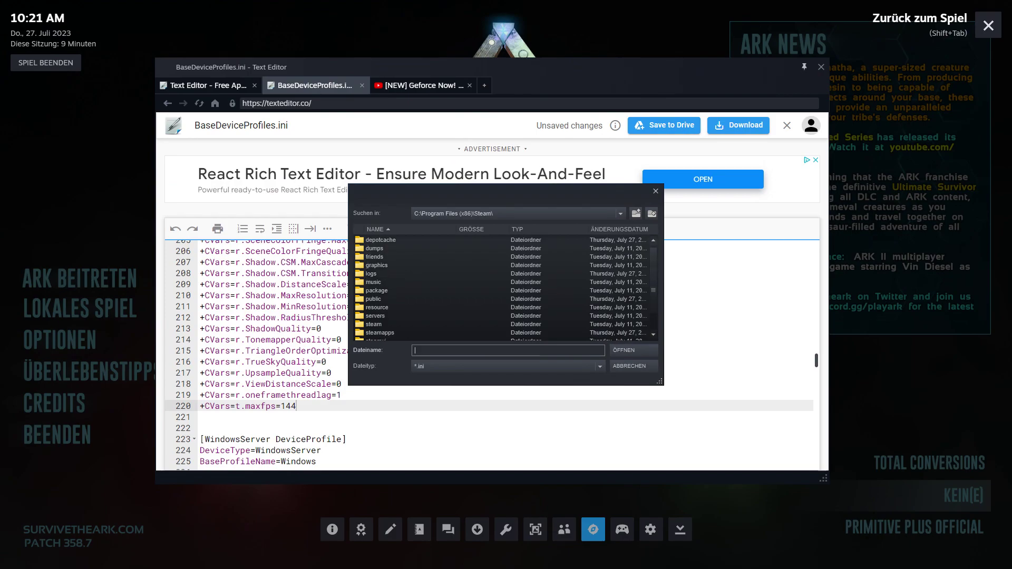
pyautogui.doubleClick(380, 333)
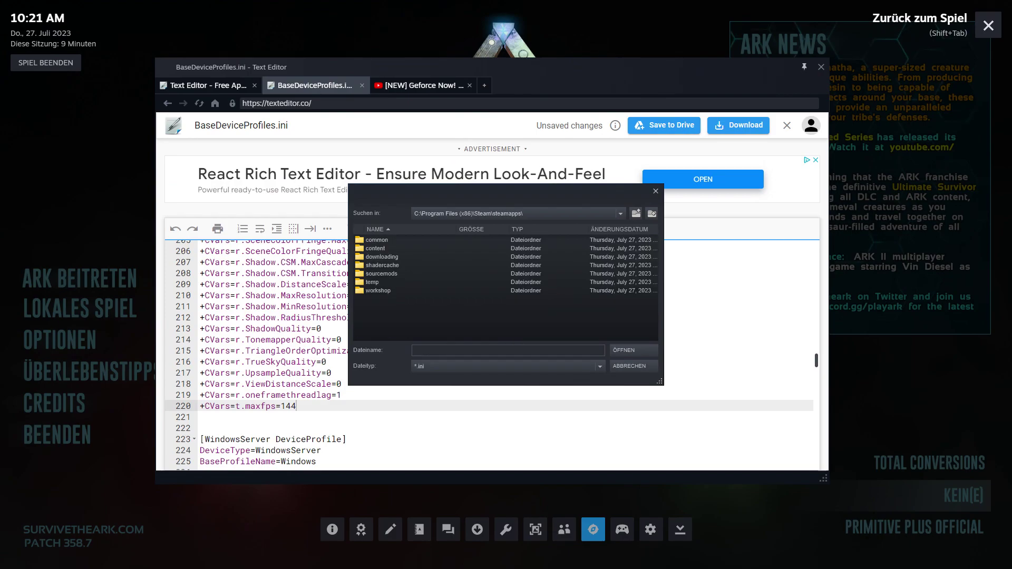
pyautogui.doubleClick(376, 240)
pyautogui.doubleClick(371, 239)
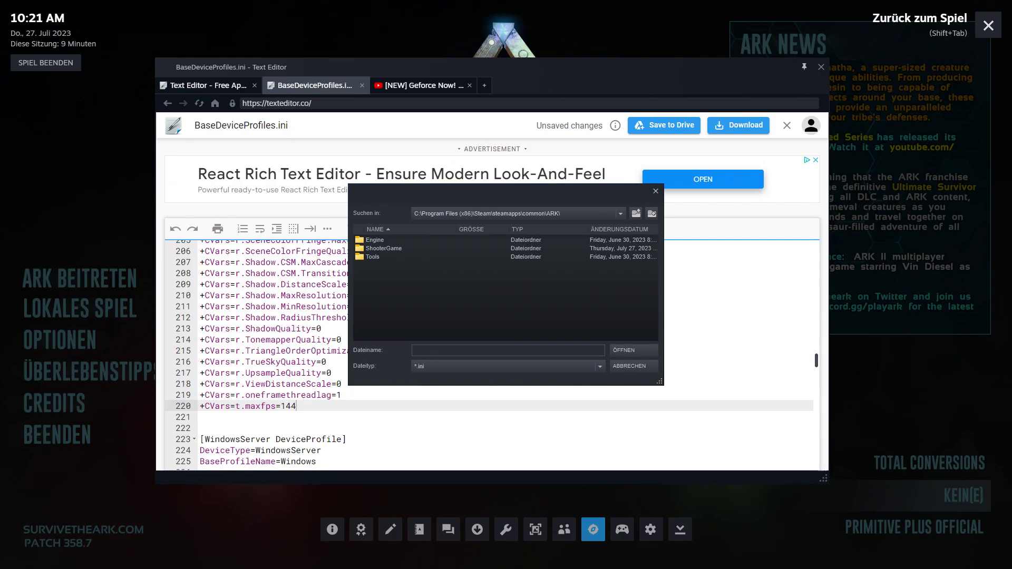
pyautogui.doubleClick(374, 240)
pyautogui.doubleClick(372, 248)
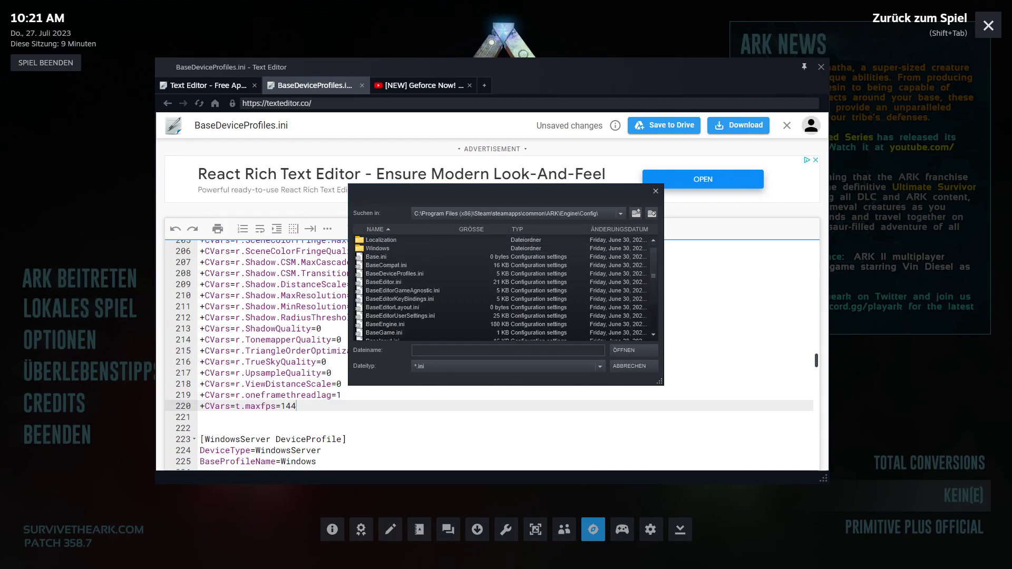
pyautogui.click(394, 274)
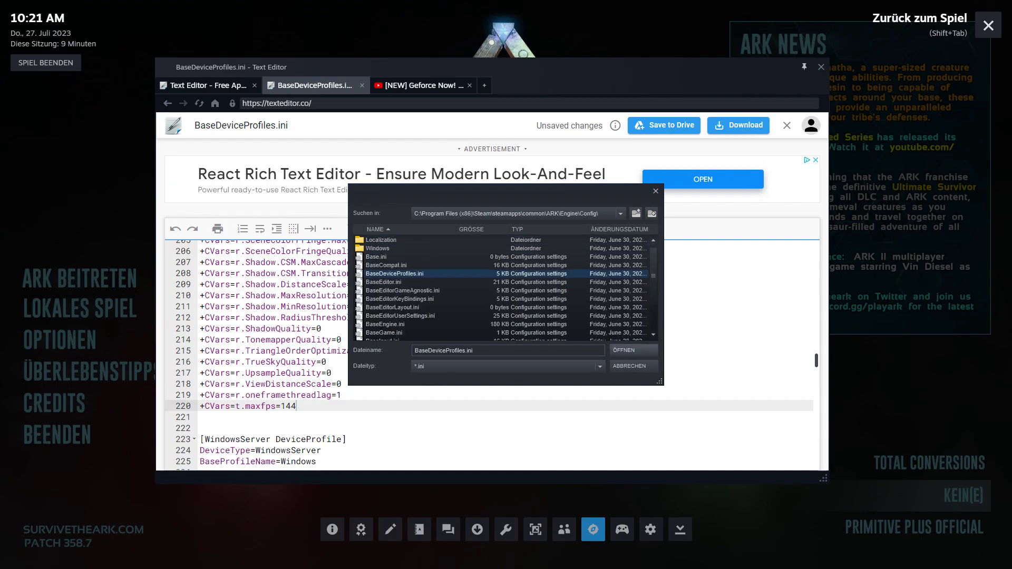
pyautogui.click(634, 350)
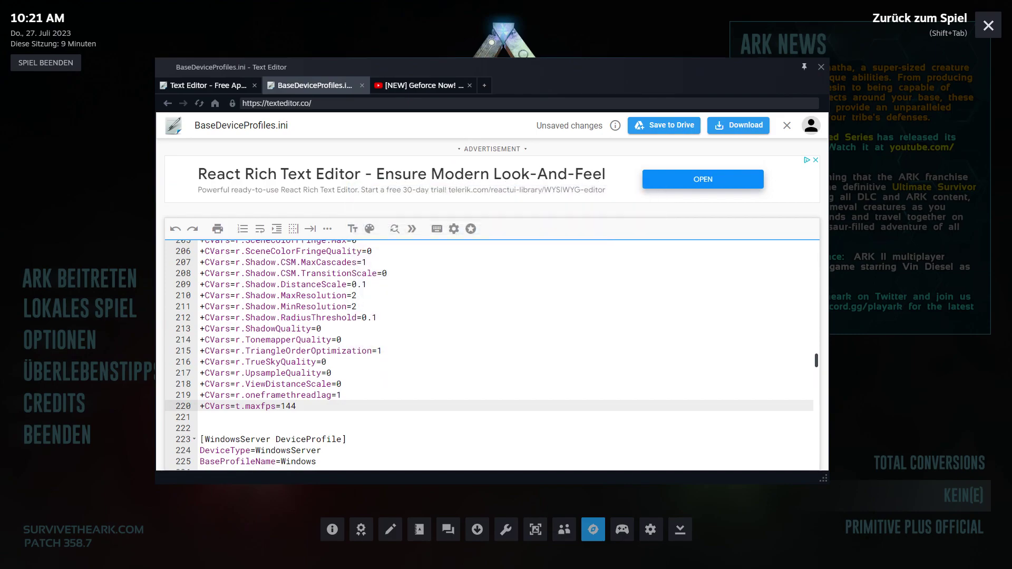
# Close the text editor and YouTube browser tabs and confirm leaving the page.
pyautogui.click(362, 85)
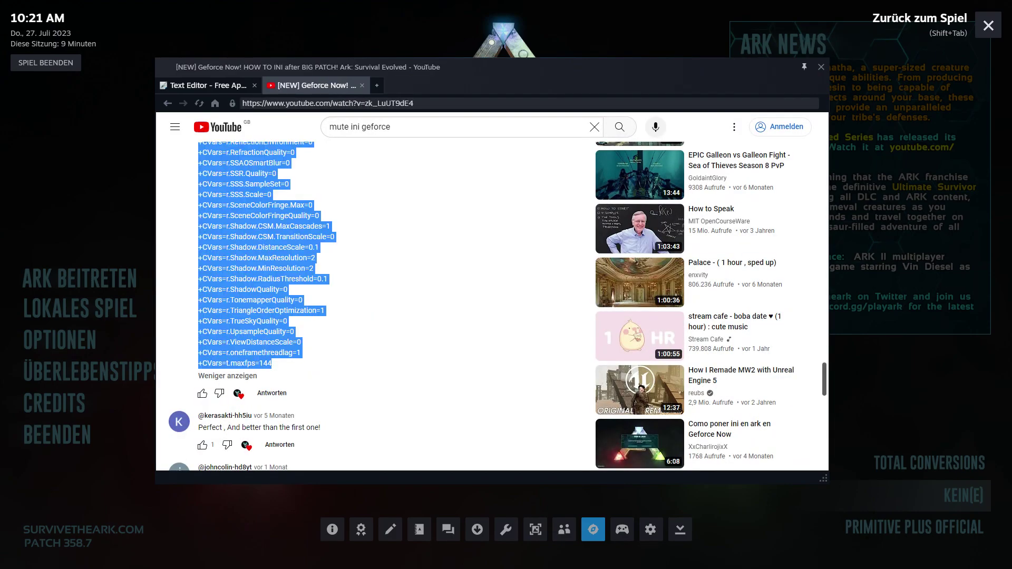
pyautogui.click(254, 85)
pyautogui.hotkey('ctrl', 'w')
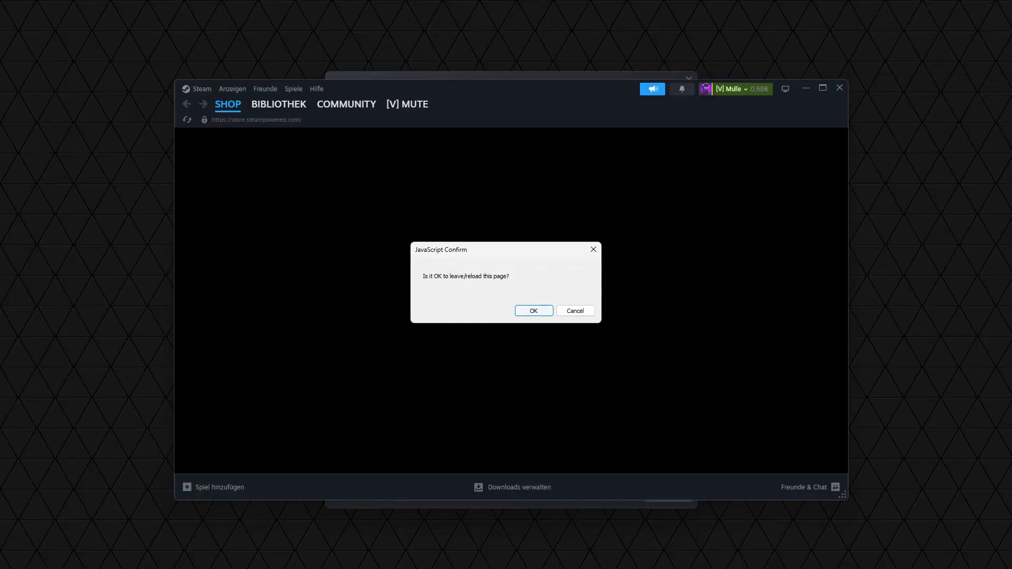
pyautogui.click(533, 310)
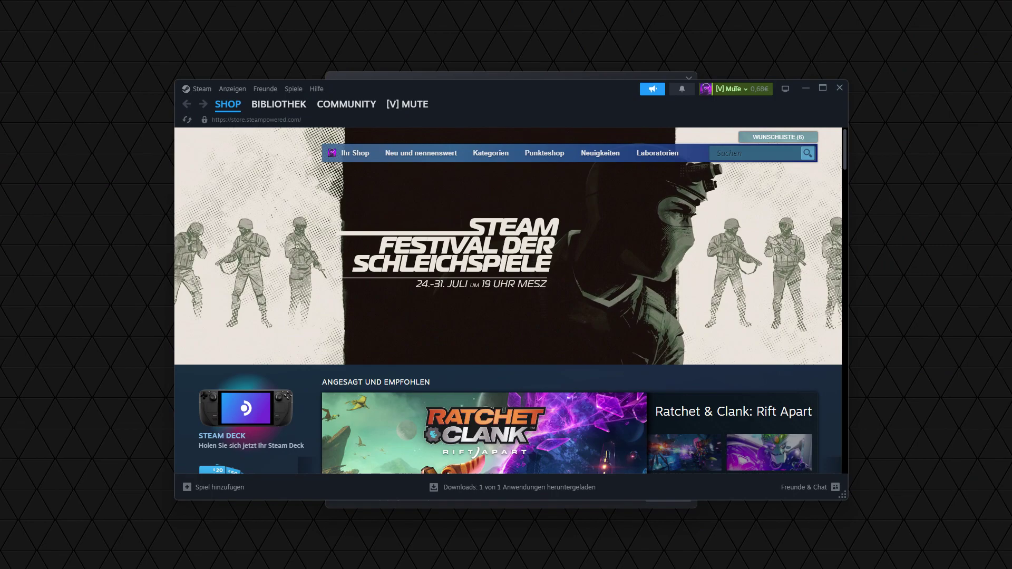
# Minimize and restore the Steam window to clear the view, and open the game library.
pyautogui.click(806, 88)
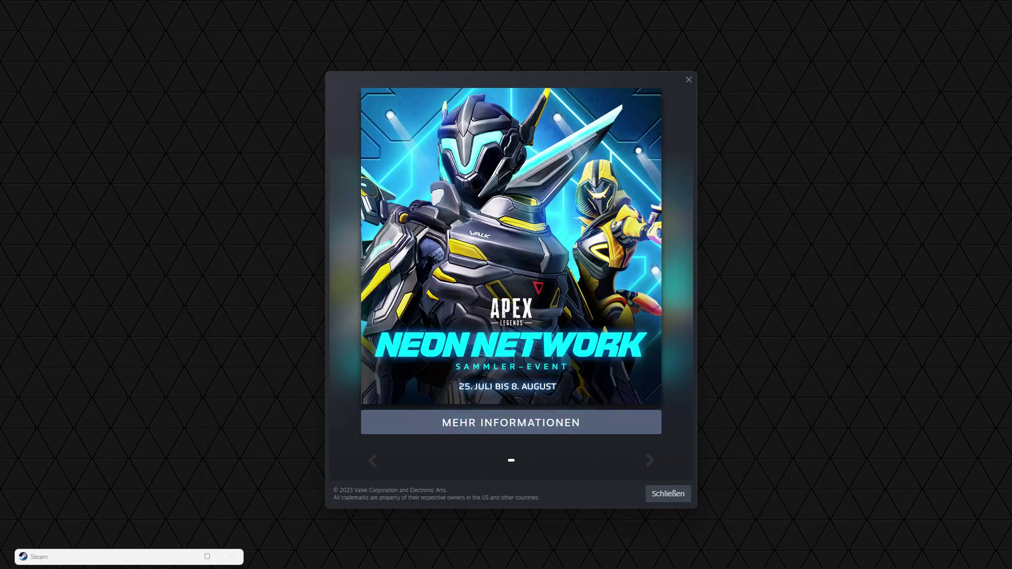
pyautogui.click(206, 557)
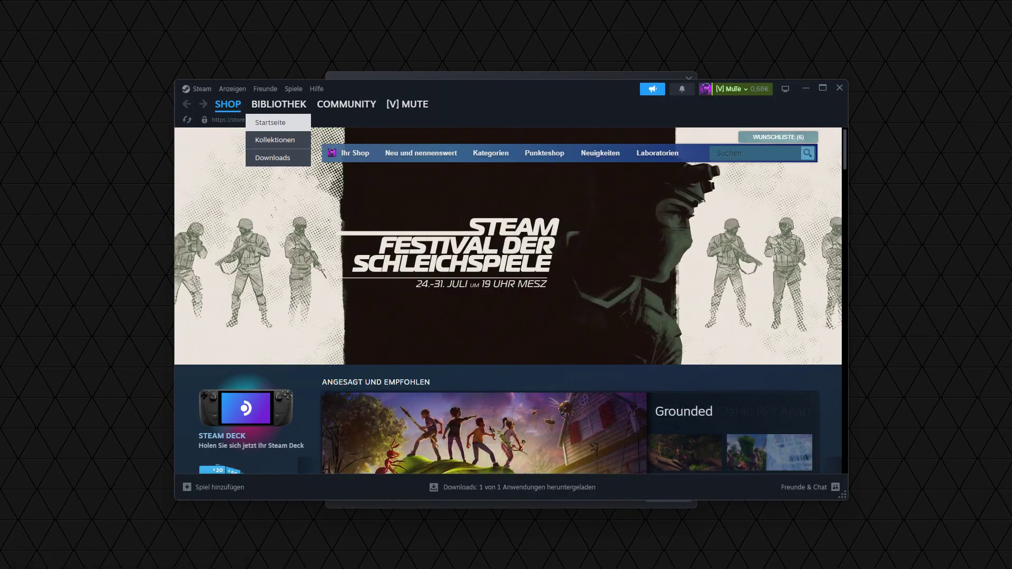
pyautogui.click(298, 105)
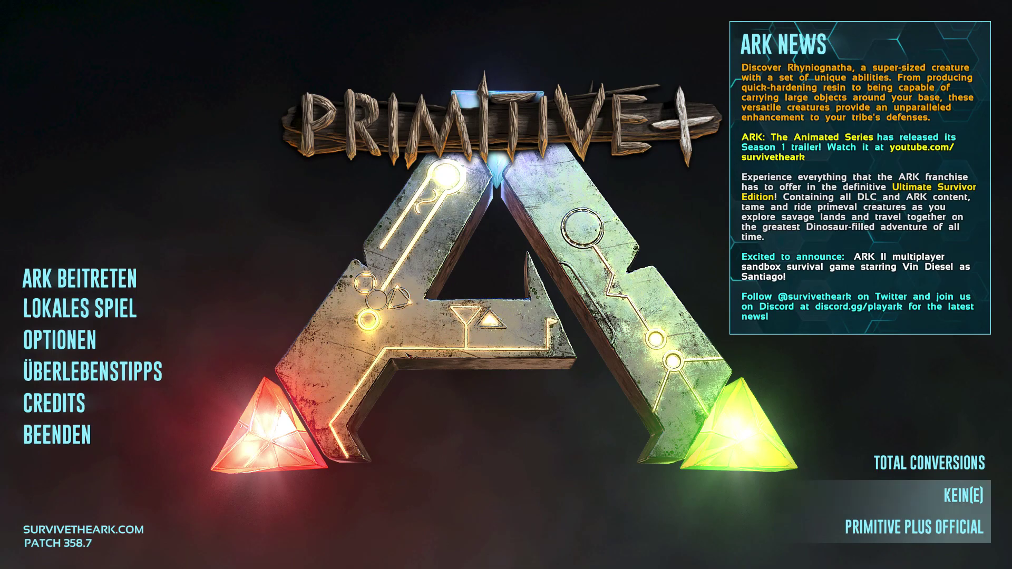
# Select the Primitive Plus Official total conversion in ARK's main menu and accept the required restart.
pyautogui.click(914, 527)
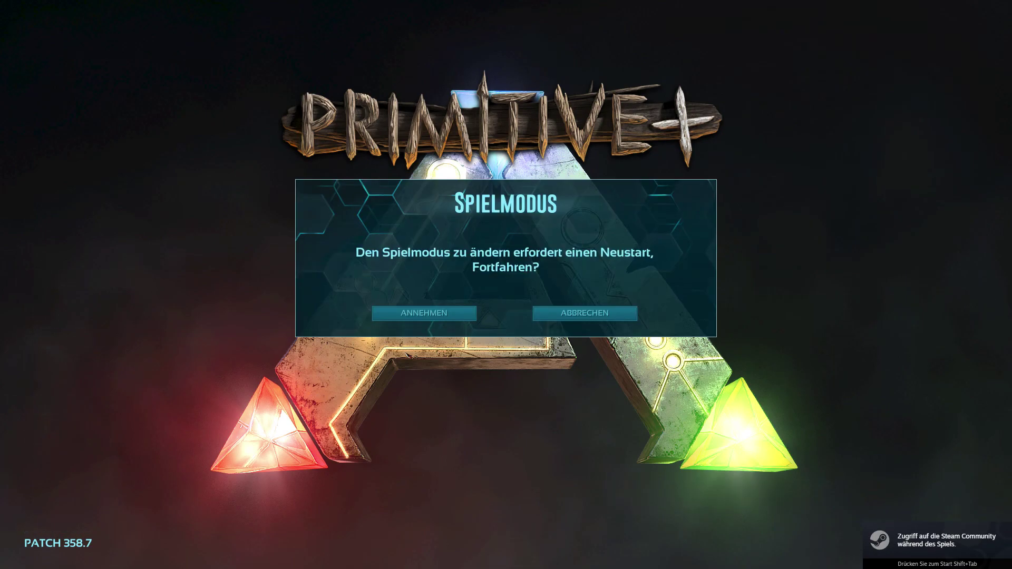
pyautogui.click(424, 315)
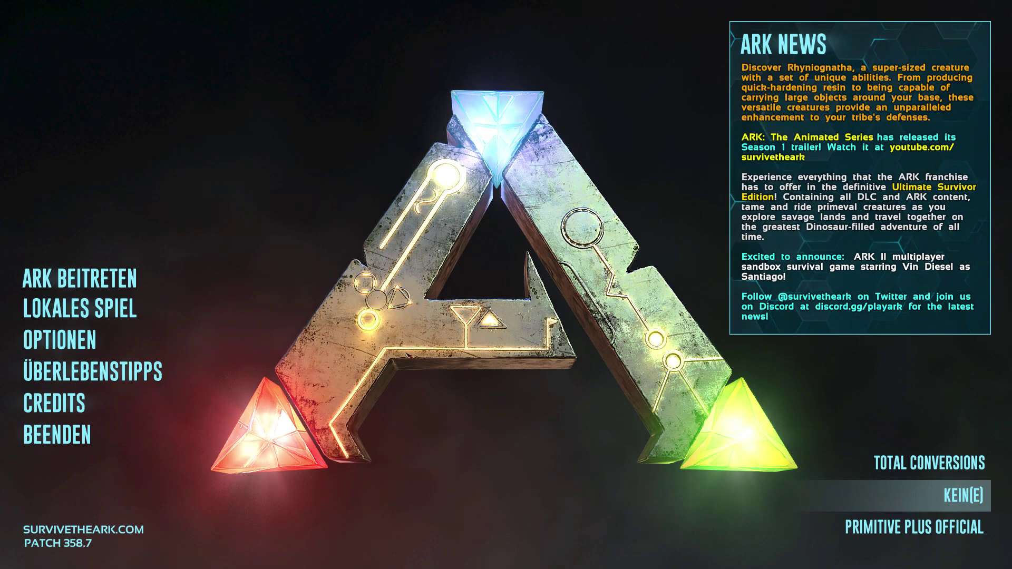
# Open ARK's server list, leave it again and go to the local game.
pyautogui.click(80, 278)
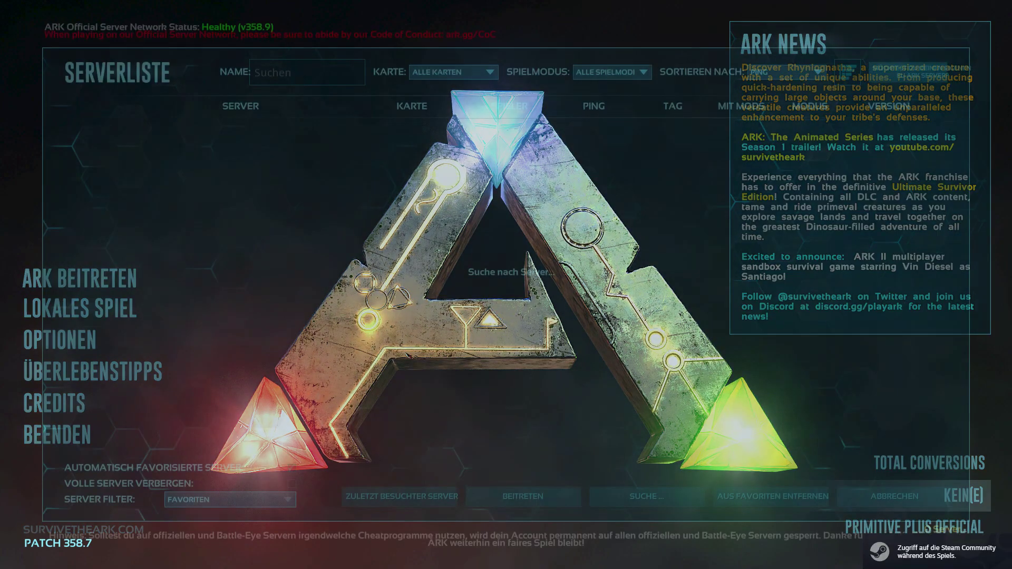
pyautogui.click(894, 497)
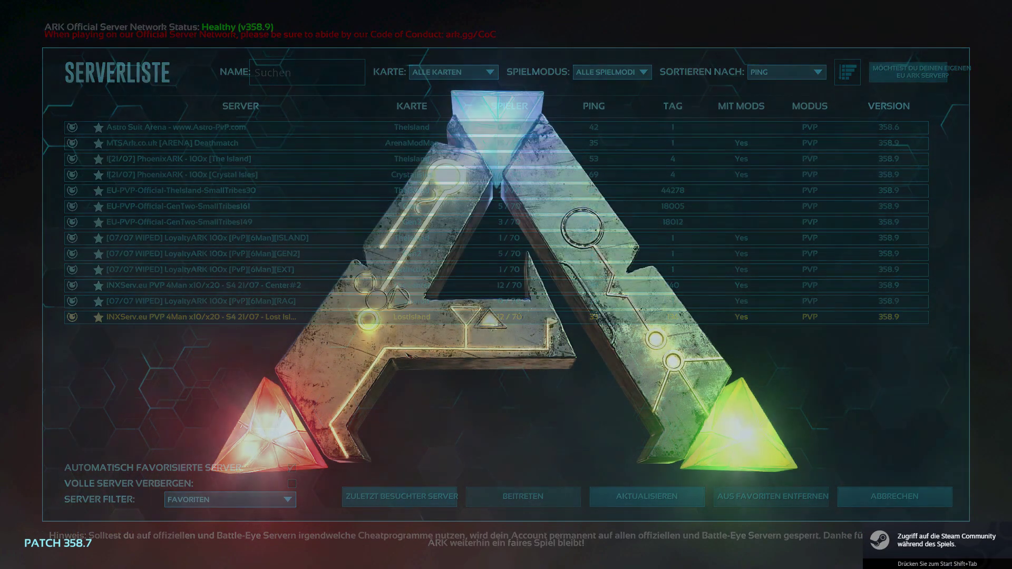
pyautogui.click(79, 309)
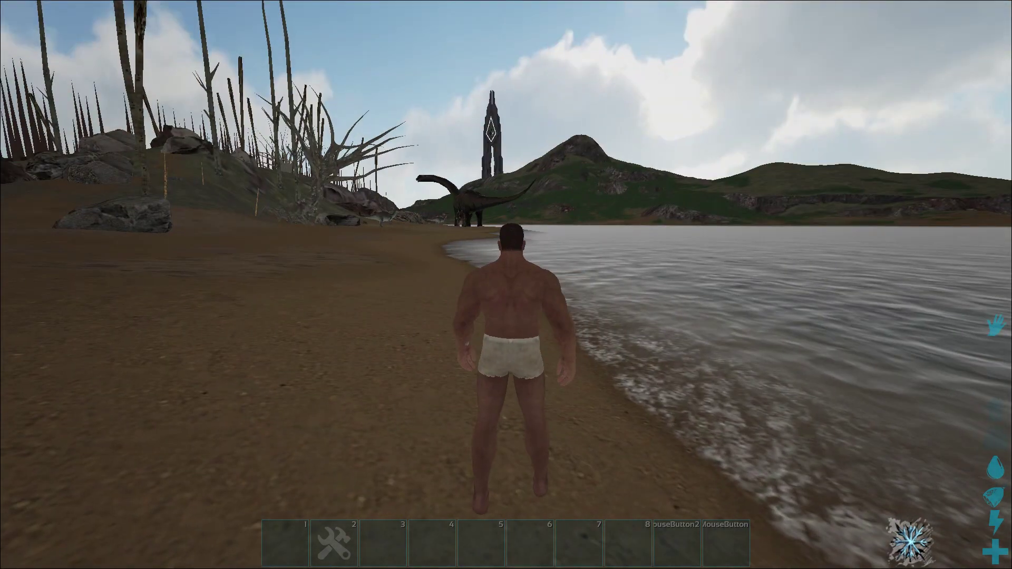
# Run along the beach, gather berries and swim through the water to examine the in-game graphics.
pyautogui.press('w')
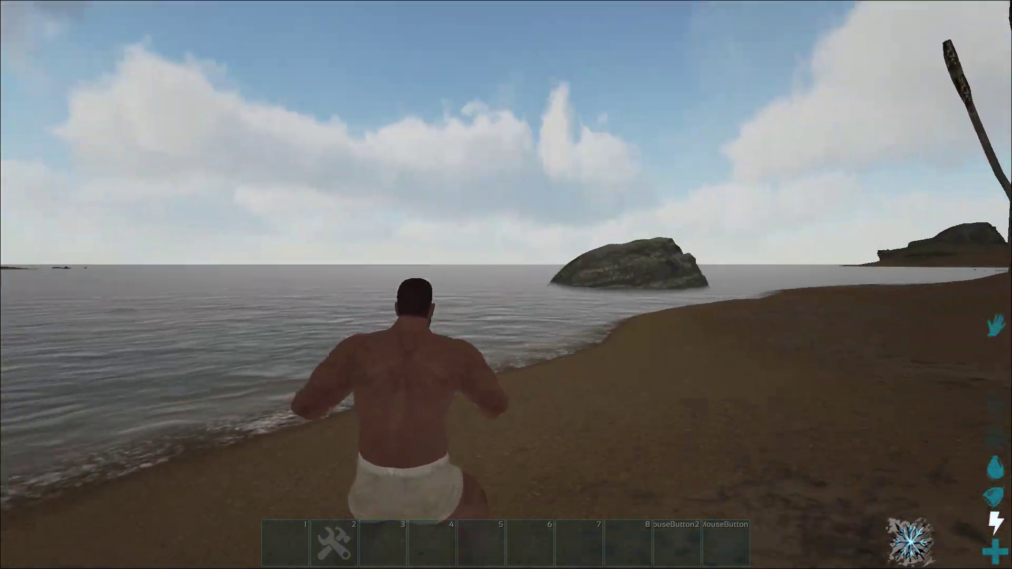
pyautogui.press('w')
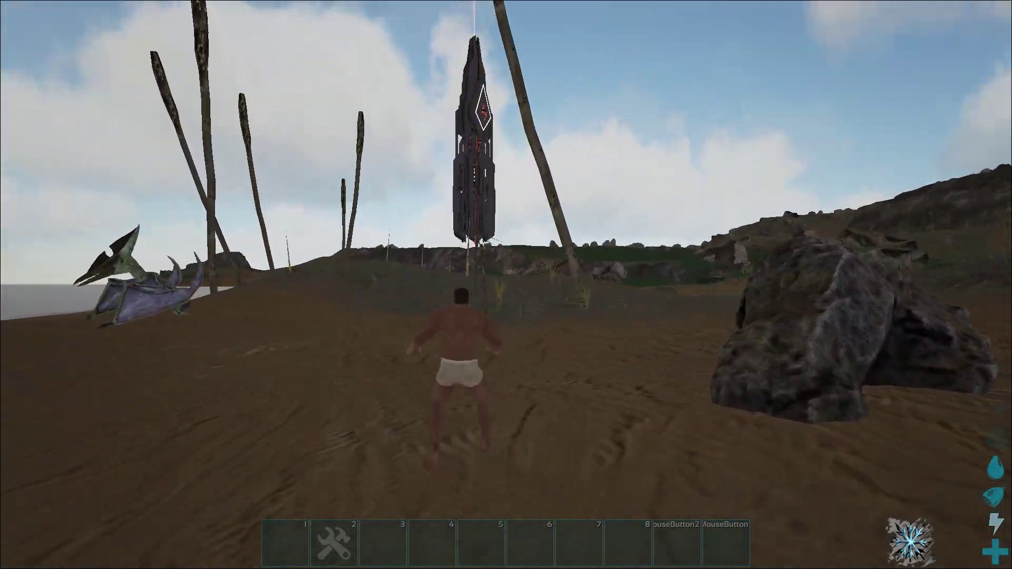
pyautogui.press('w')
pyautogui.press('e')
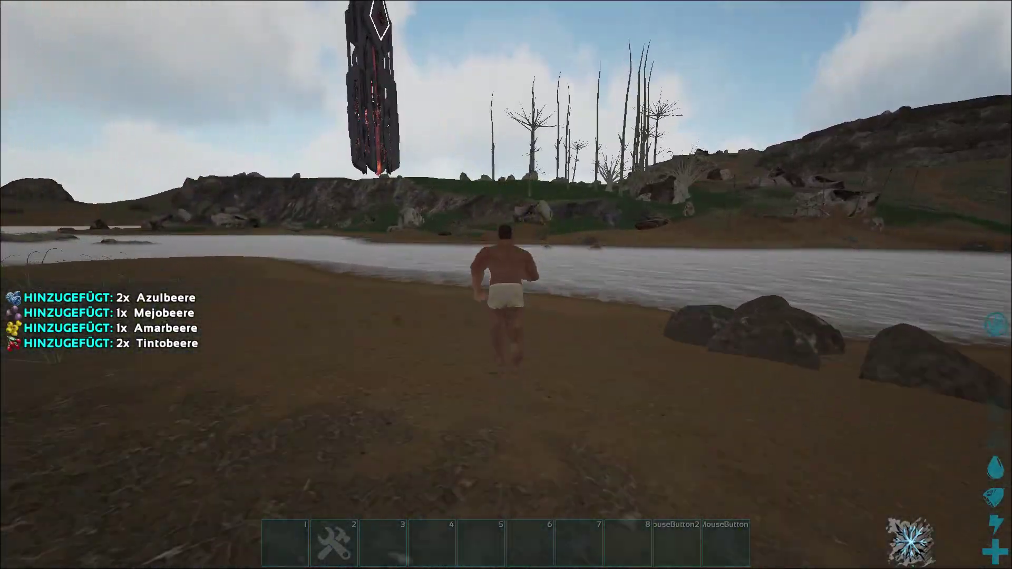
pyautogui.press('w')
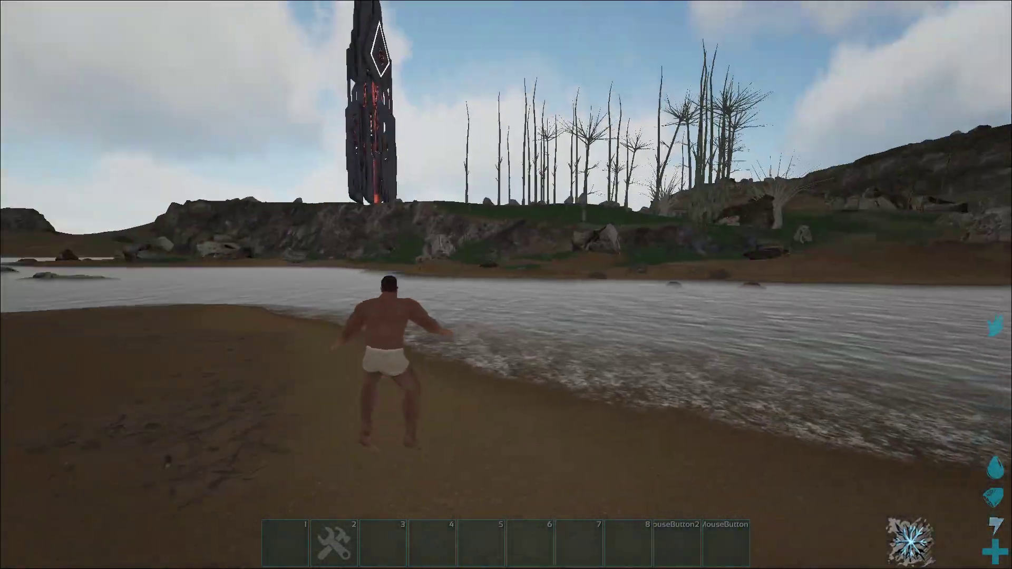
pyautogui.press('w')
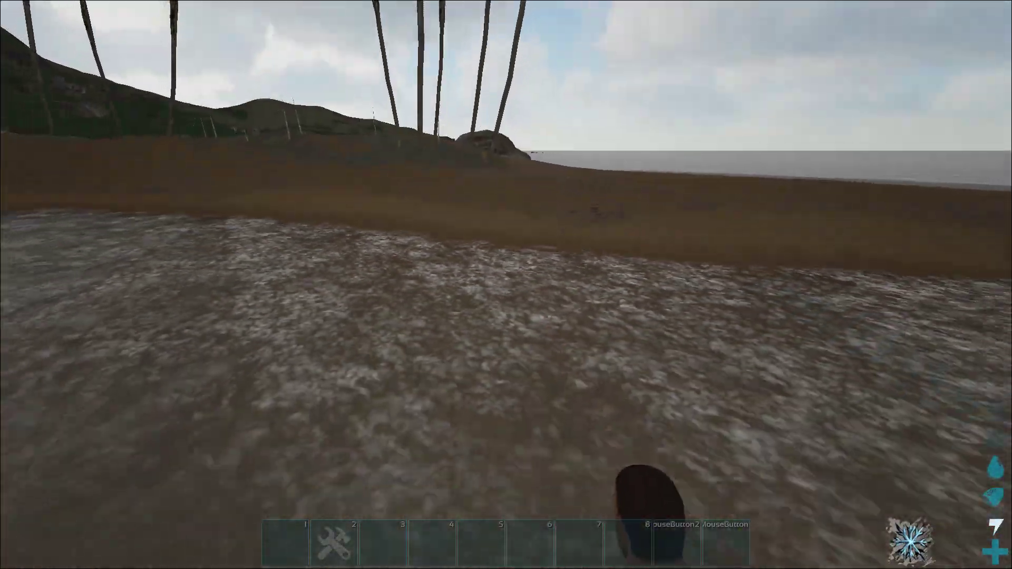
pyautogui.press('w')
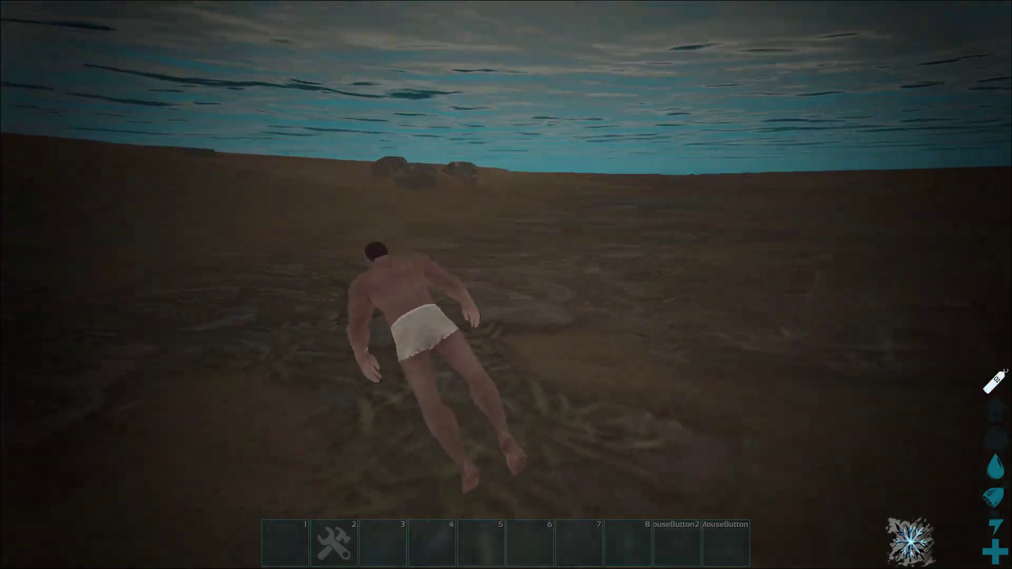
pyautogui.press('w')
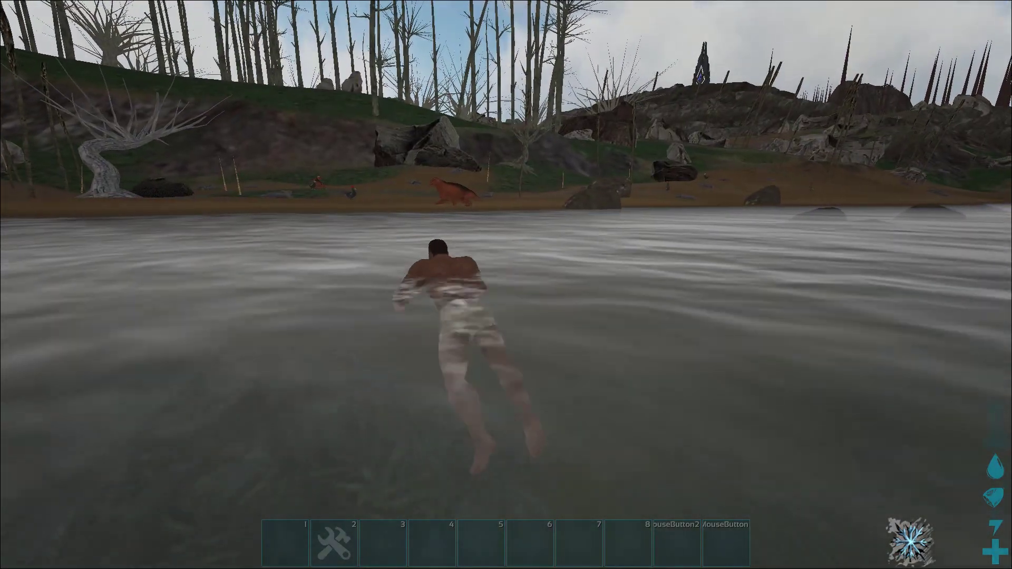